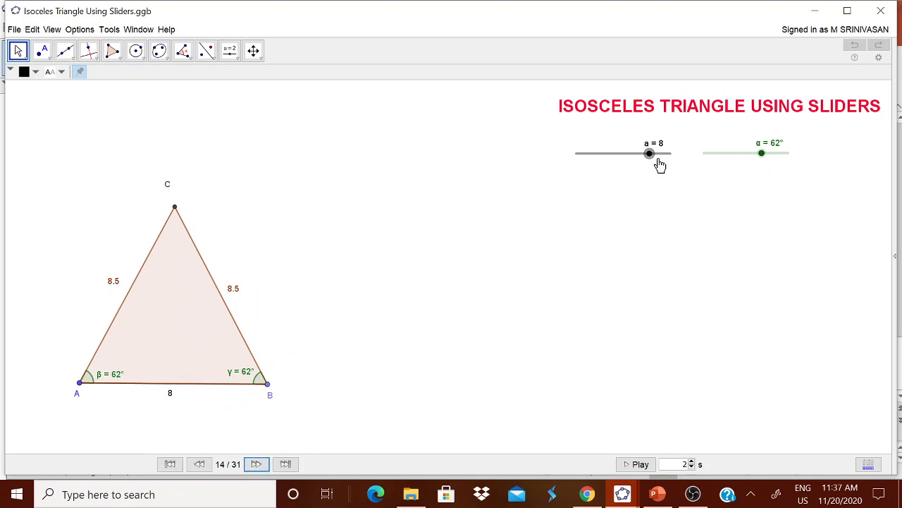
Set the angle slider α to 60° and advance the construction playback to step 18 to show the side lengths.
mouse_move(763, 158)
mouse_down()
mouse_move(741, 162)
mouse_move(778, 161)
mouse_move(762, 169)
mouse_up()
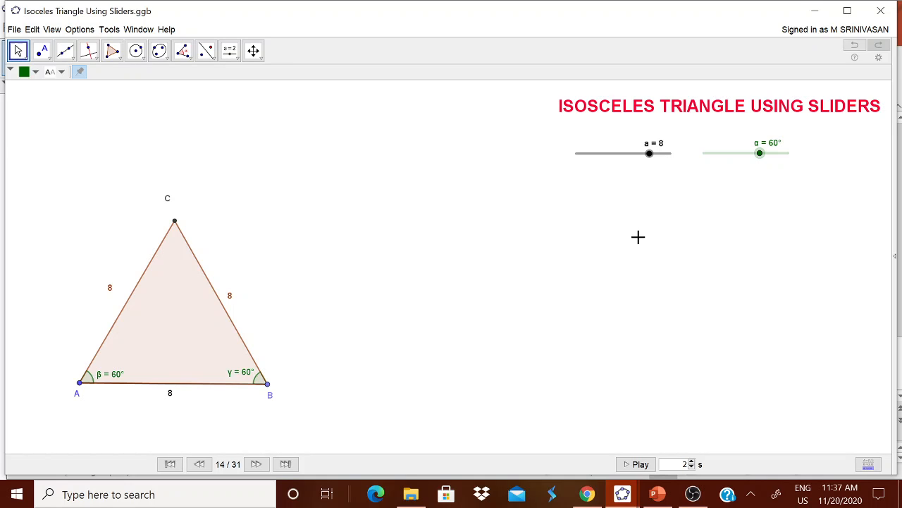
click(256, 464)
click(256, 464)
click(256, 464)
click(256, 464)
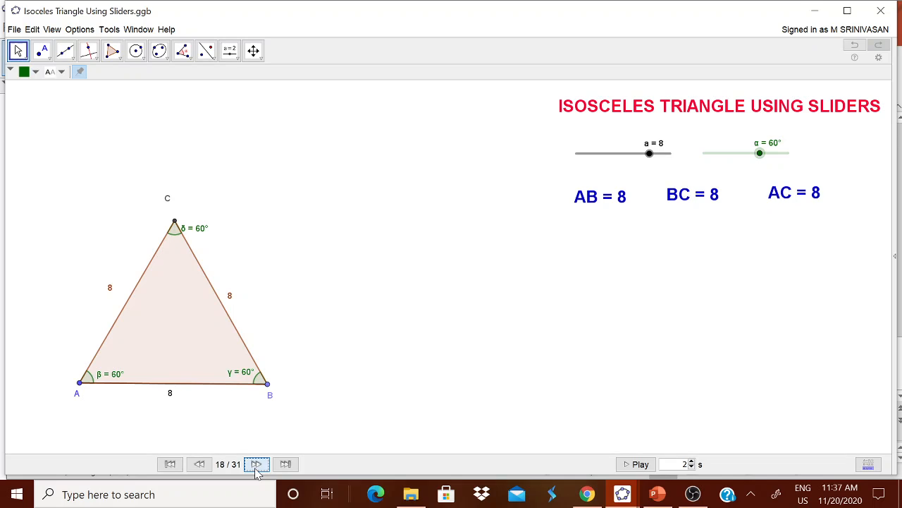
Advance the construction playback to step 24, through the angle texts and point D on the base.
click(256, 463)
click(256, 465)
click(256, 465)
click(256, 465)
click(256, 466)
click(255, 465)
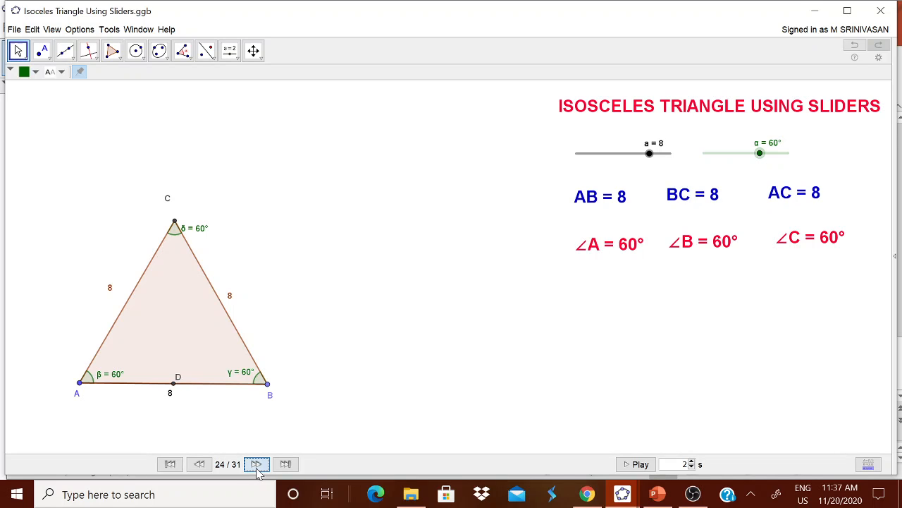
Advance the construction playback through the altitude, area and apex-angle texts to the final step, 31.
click(256, 465)
click(257, 465)
click(257, 464)
click(257, 464)
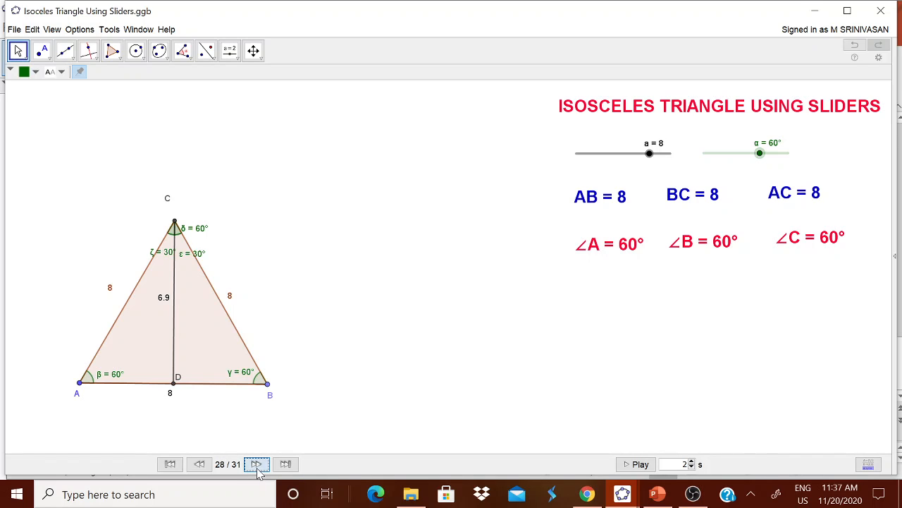
click(256, 465)
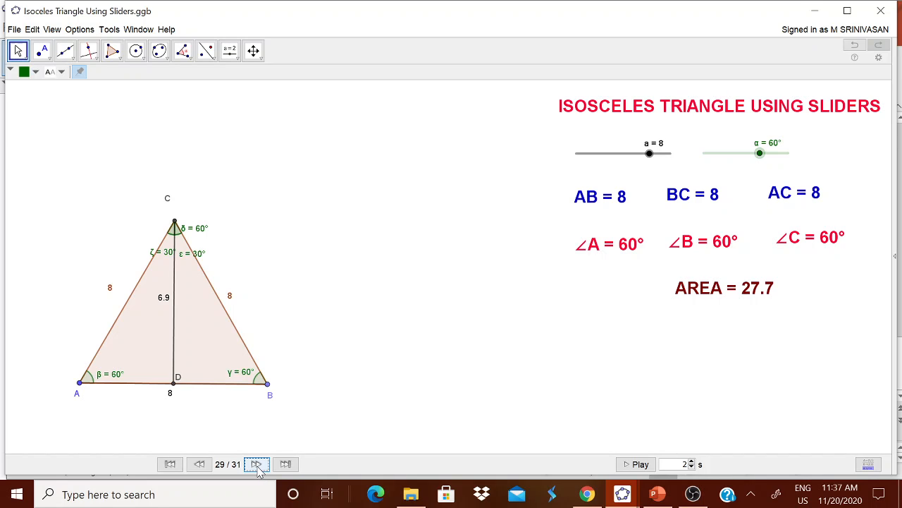
click(257, 464)
click(256, 465)
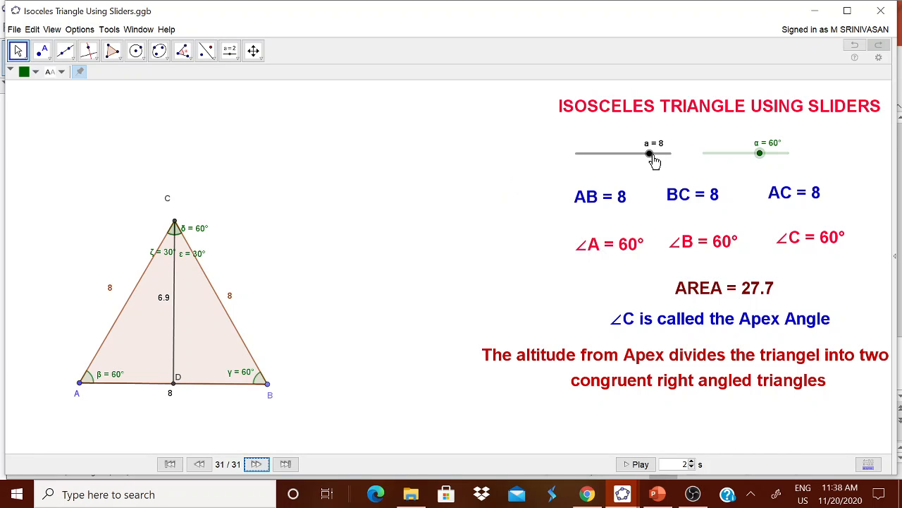
Try out the sliders of the finished triangle, leaving a at 8 and α at 59°.
mouse_move(652, 160)
mouse_down()
mouse_move(634, 164)
mouse_move(649, 165)
mouse_up()
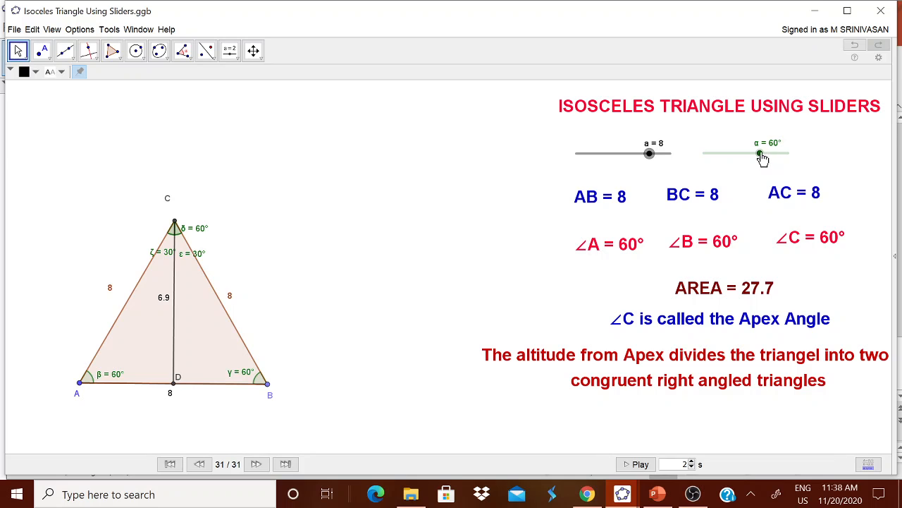
mouse_move(762, 159)
mouse_down()
mouse_move(738, 164)
mouse_move(776, 167)
mouse_move(762, 166)
mouse_up()
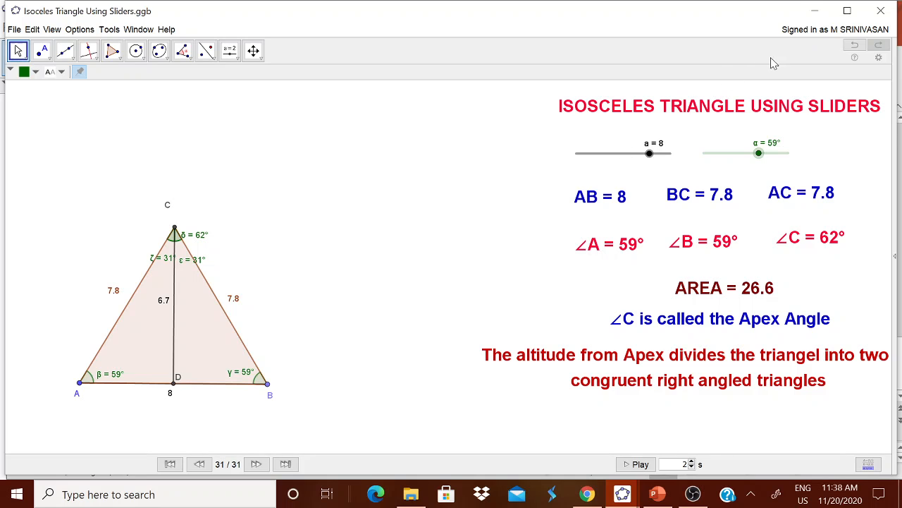
Put the finished worksheet away, switch to the blank GeoGebra Classic 5 window and choose the Geometry perspective.
click(818, 13)
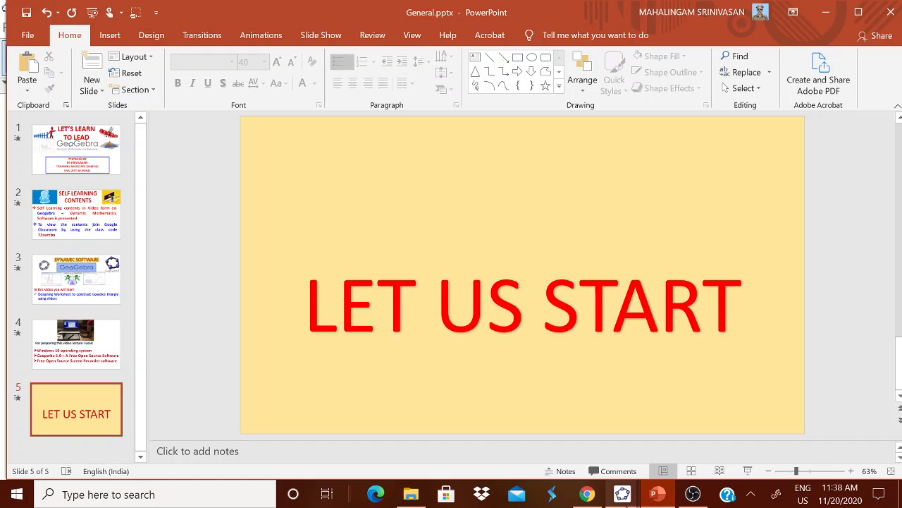
mouse_move(626, 502)
click(660, 421)
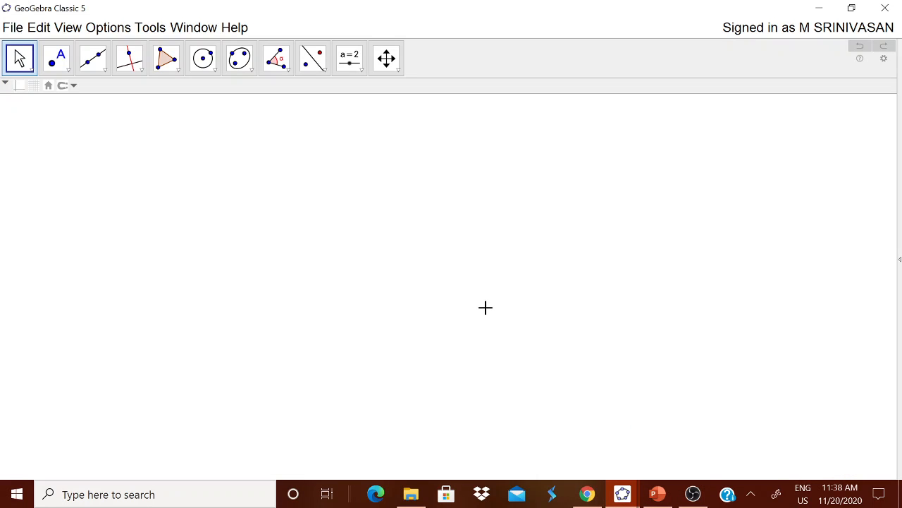
click(900, 259)
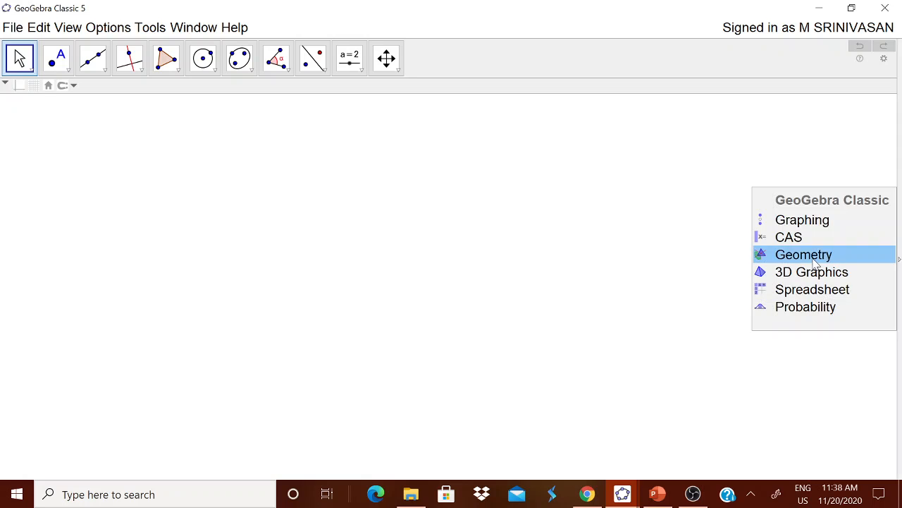
click(810, 260)
Check which labeling option is active for new objects.
click(117, 31)
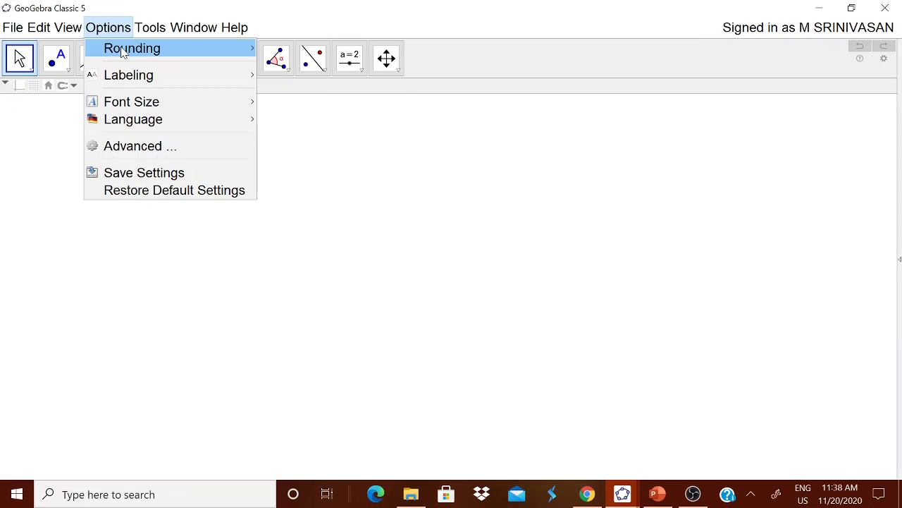
mouse_move(173, 82)
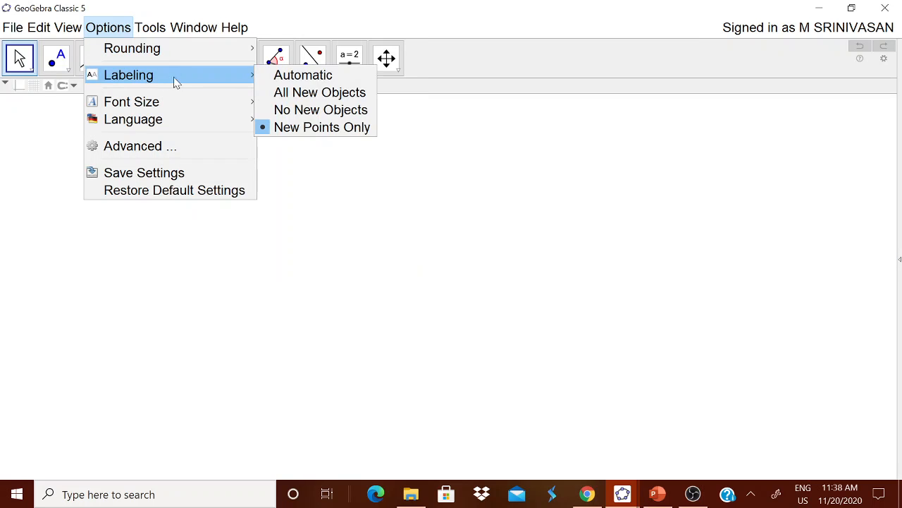
click(475, 11)
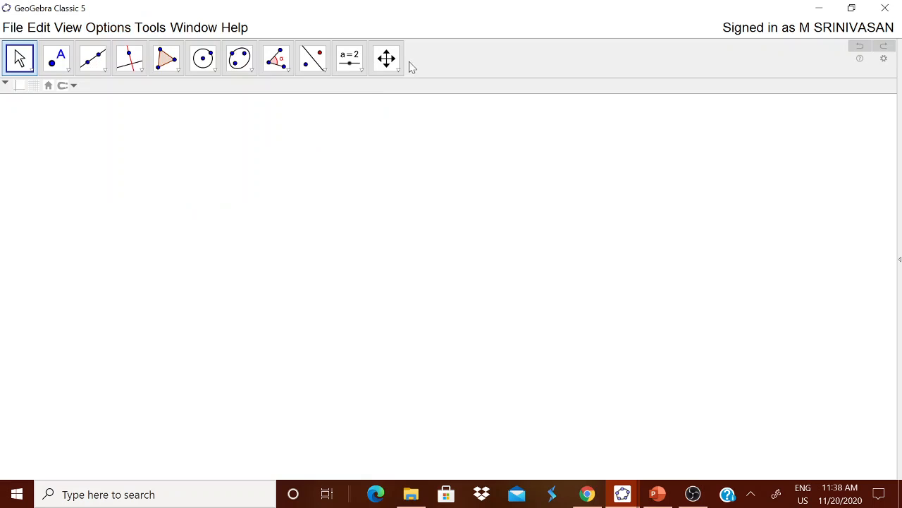
Start a new slider on the canvas as an Integer slider with an increment of 1.
click(363, 72)
click(369, 91)
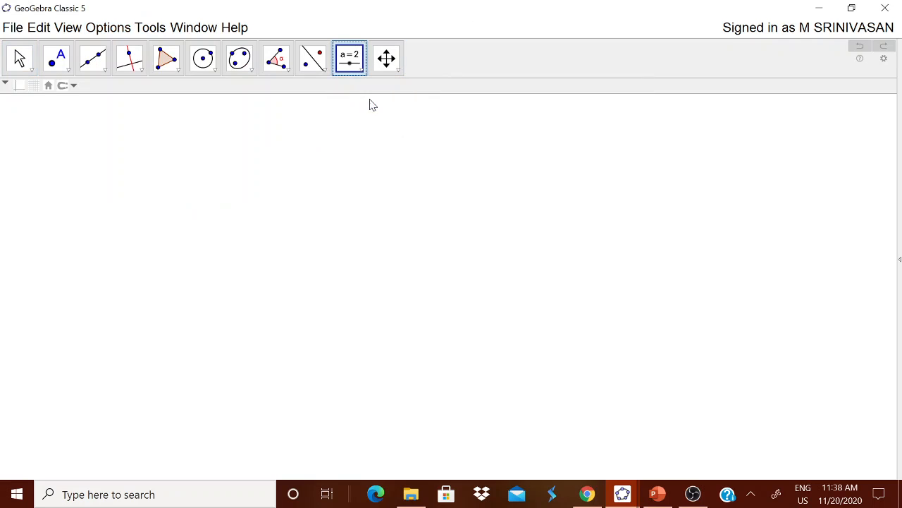
click(402, 218)
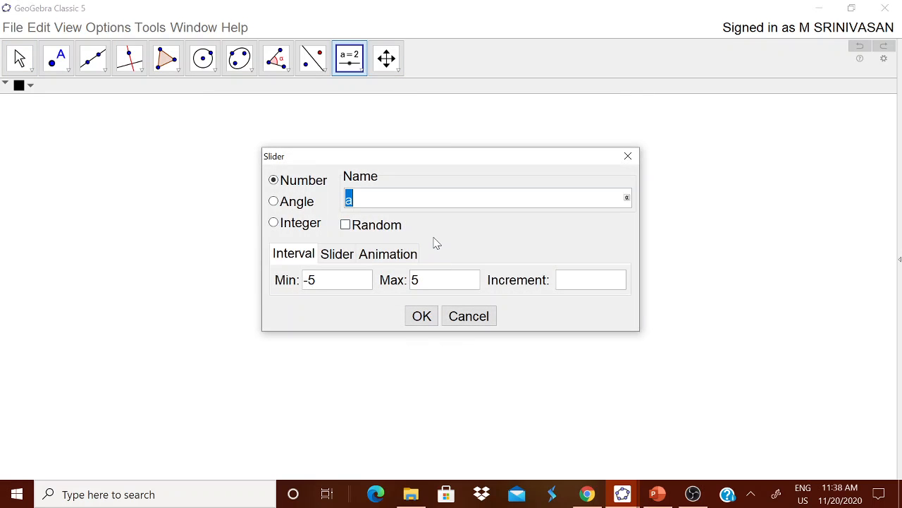
click(294, 233)
double_click(560, 282)
text(1)
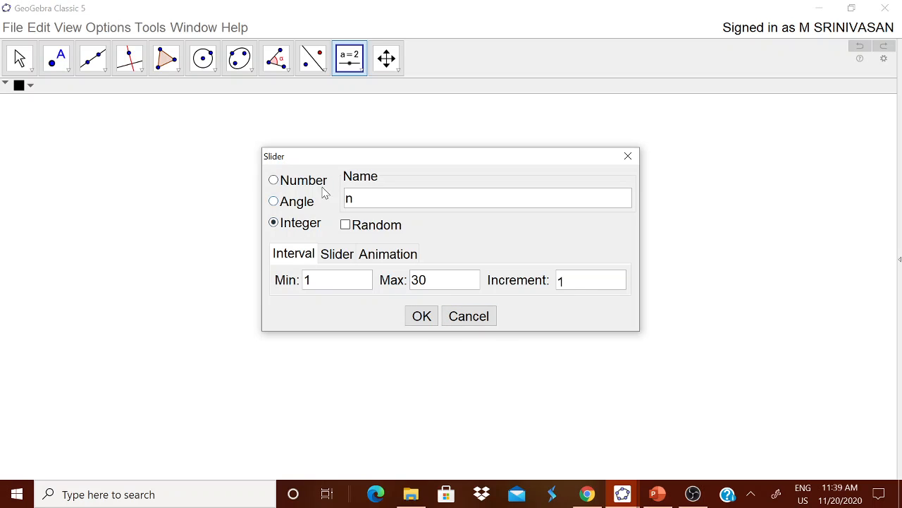
Name the integer slider a with a maximum of 10, create it and place it in the canvas's upper right area.
double_click(345, 202)
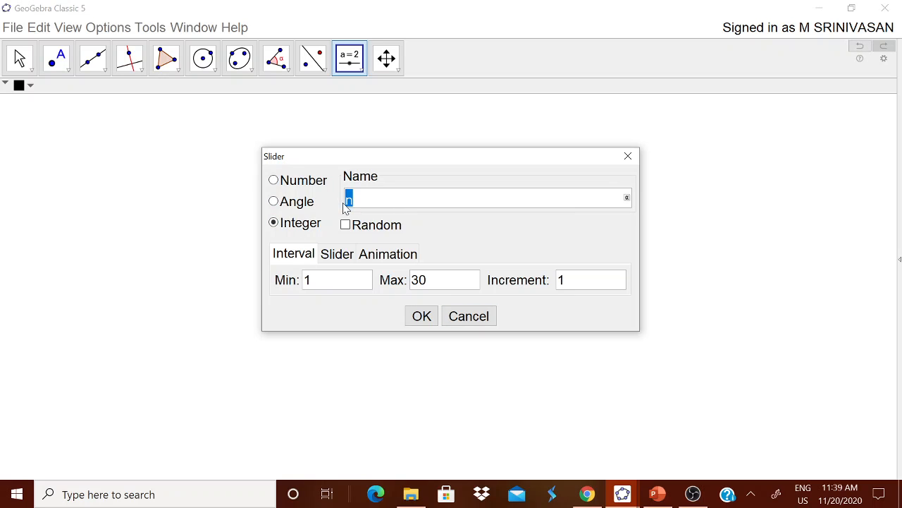
text(a)
double_click(417, 281)
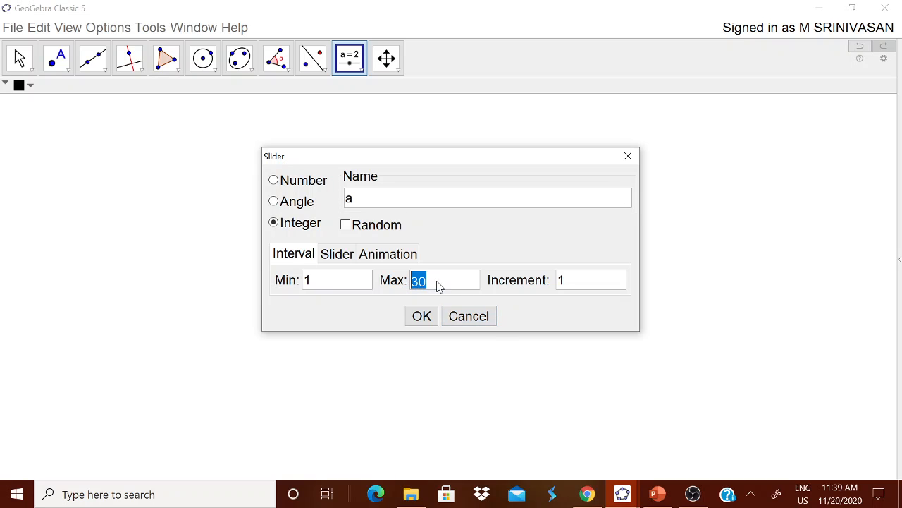
text(10)
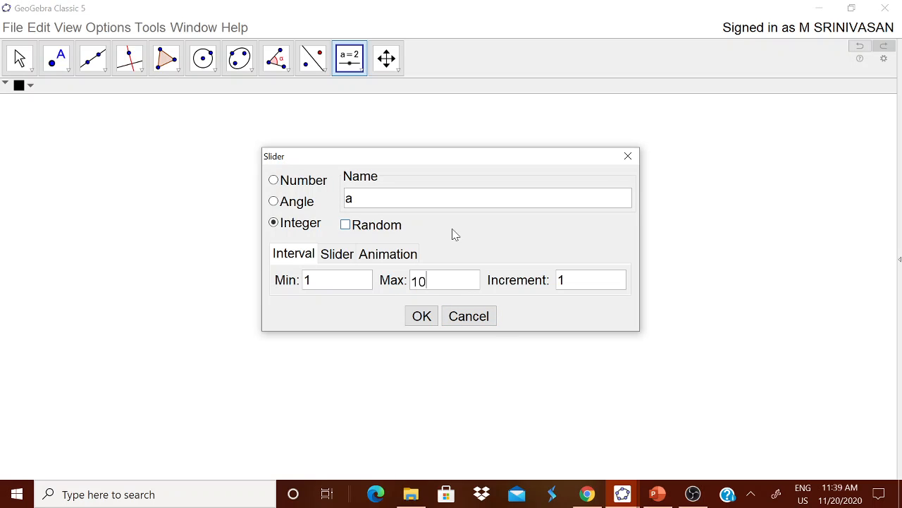
click(428, 314)
drag(456, 224, 615, 131)
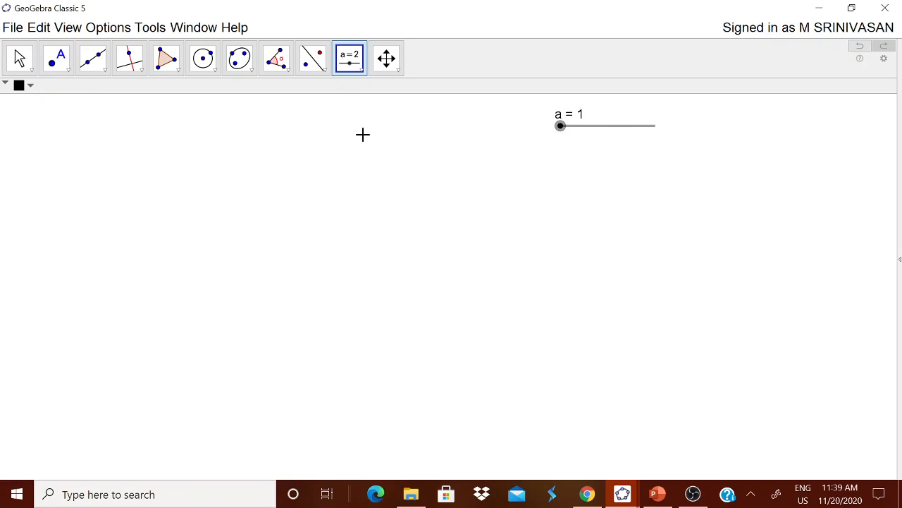
Start a second slider of type Angle, named α, with its minimum set to 1°.
click(359, 74)
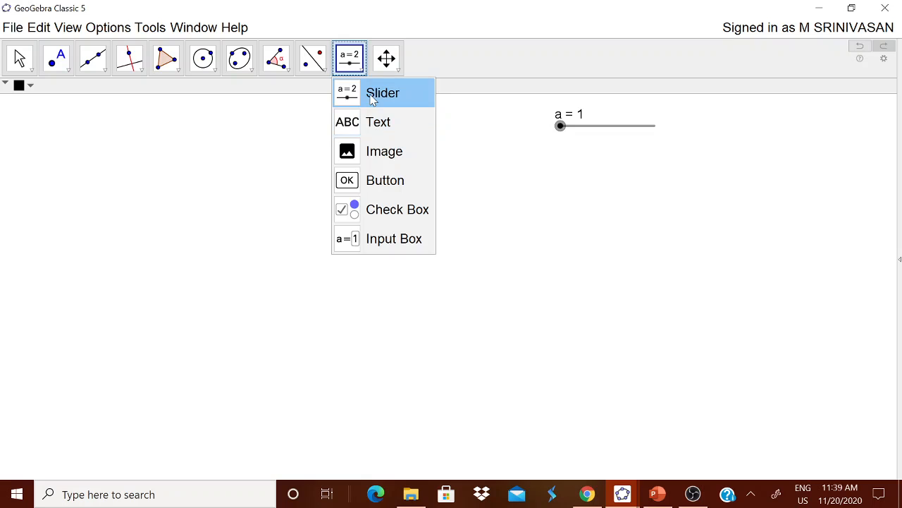
click(369, 94)
click(371, 190)
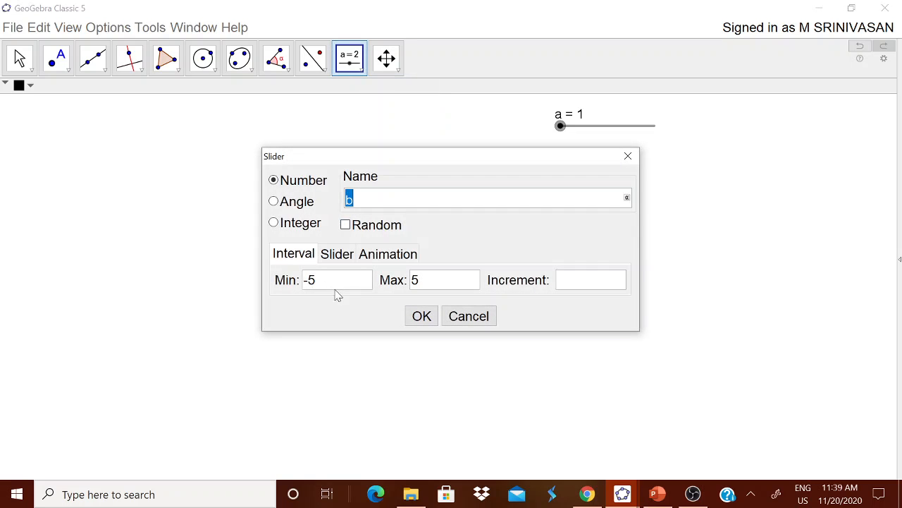
click(293, 205)
double_click(307, 281)
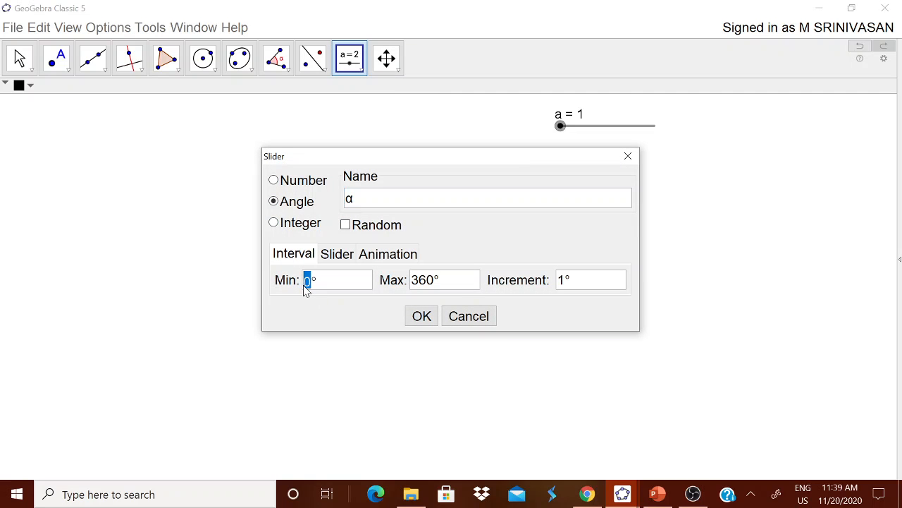
text(1)
Set the angle slider's maximum to 90°, create it and place it beside slider a.
double_click(415, 286)
click(415, 285)
double_click(416, 288)
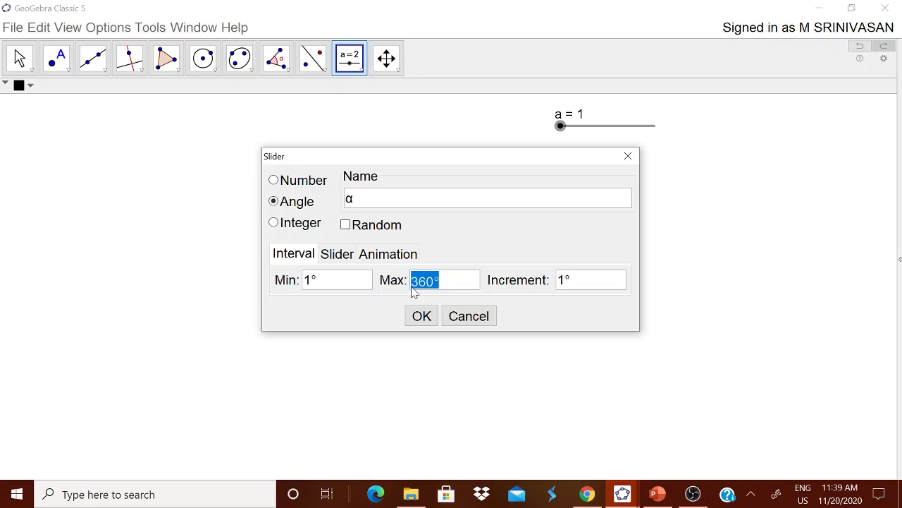
click(414, 289)
key(Delete)
key(Delete)
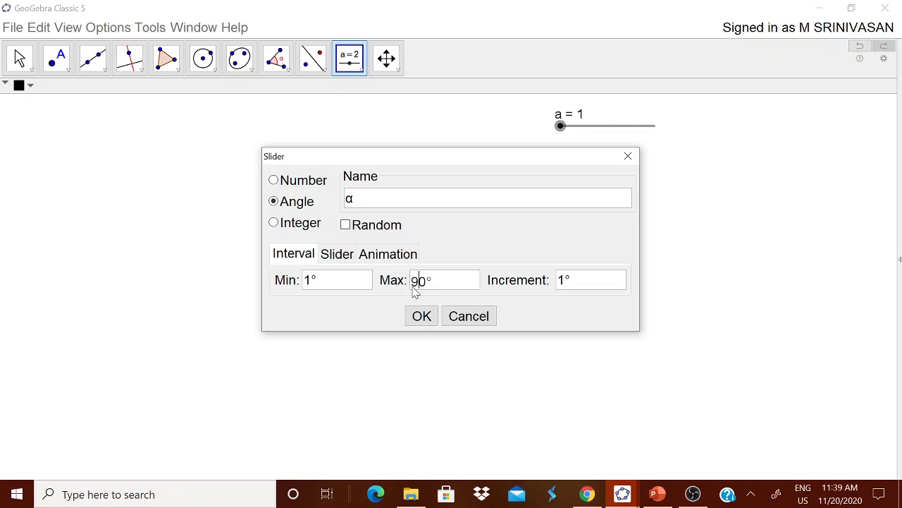
click(562, 284)
click(418, 314)
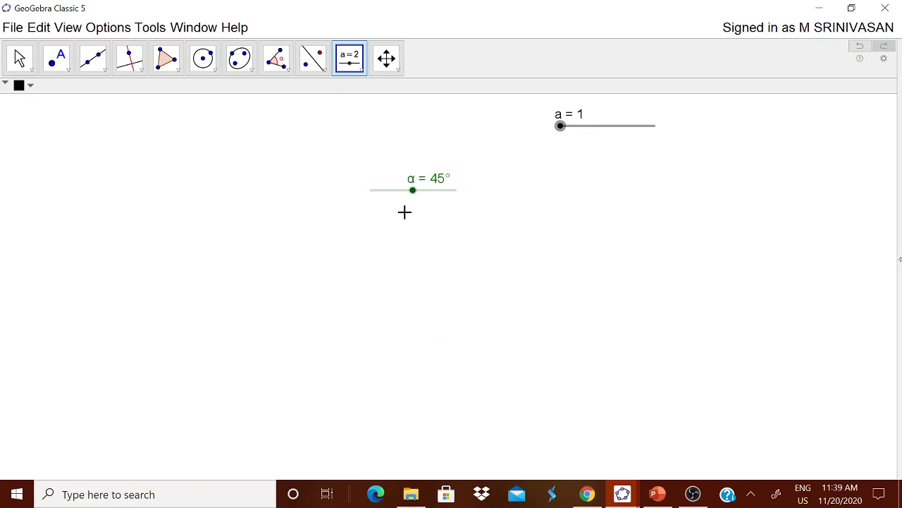
drag(392, 193, 712, 134)
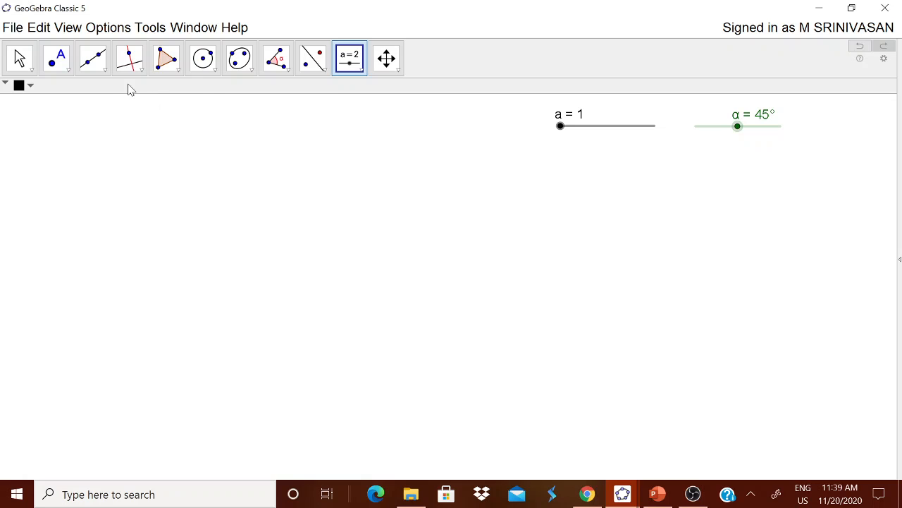
Create a Segment with Given Length a from a new point A on the lower canvas, and set slider a to 6.
click(105, 72)
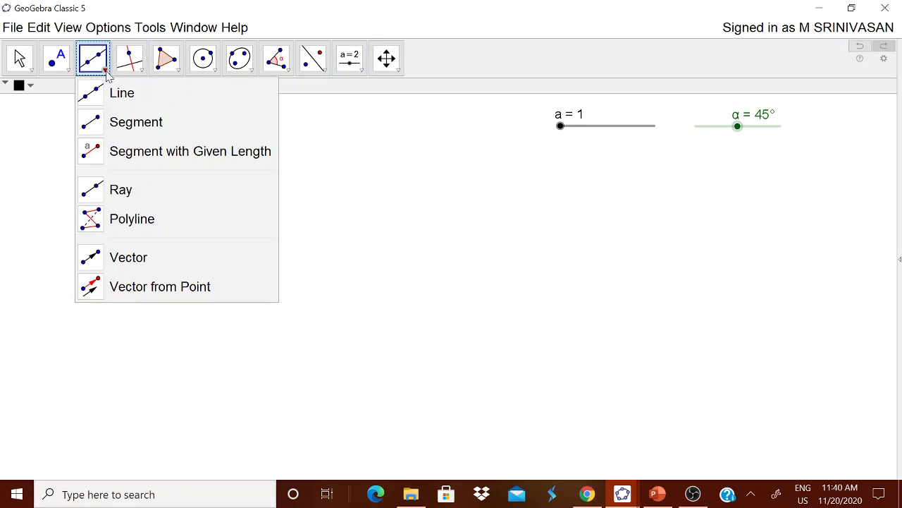
click(164, 153)
click(145, 370)
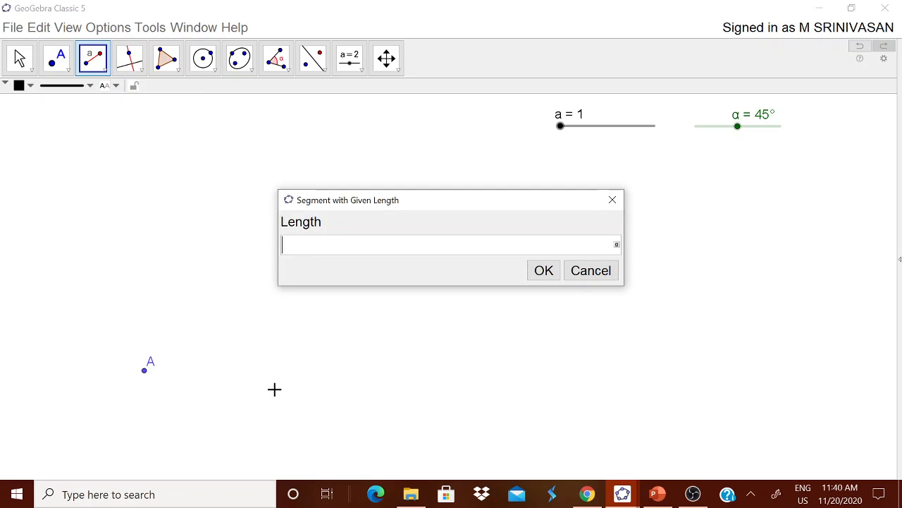
text(a)
click(542, 278)
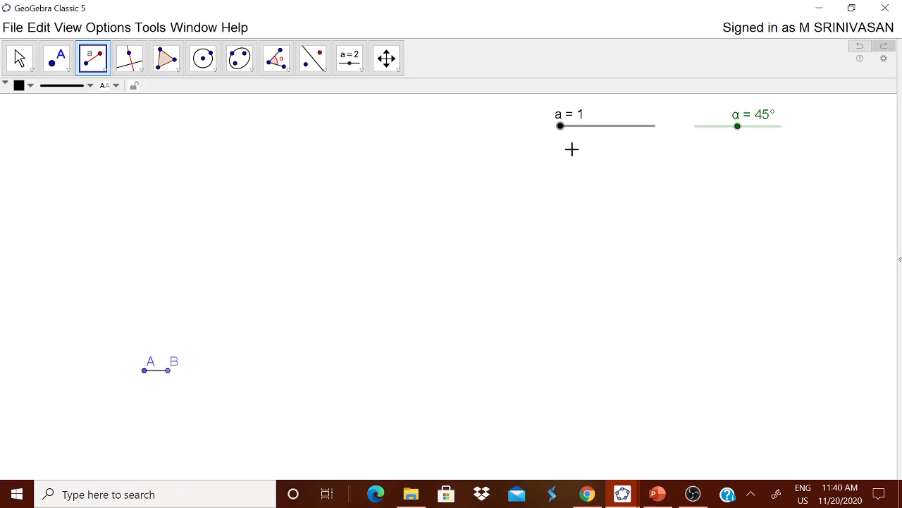
key(Escape)
drag(562, 133, 611, 133)
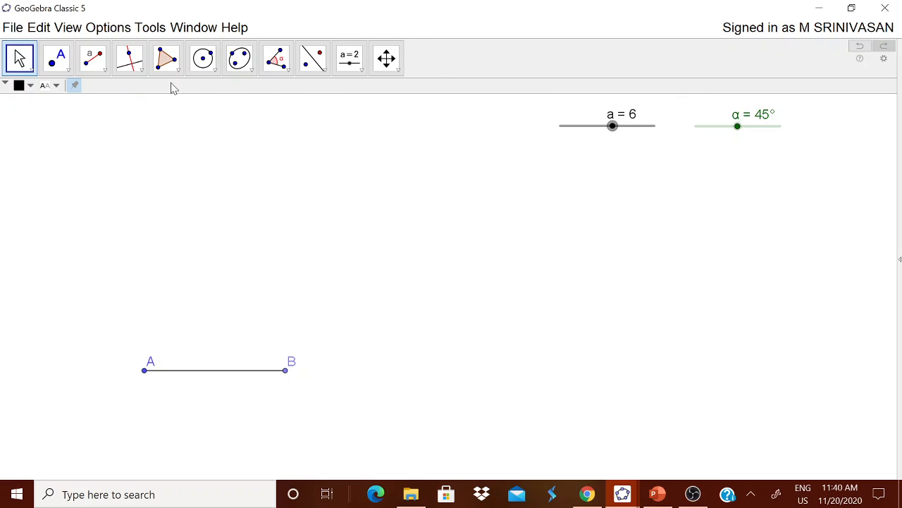
Create an Angle with Given Size α, counterclockwise, with vertex A and starting from point B.
click(292, 72)
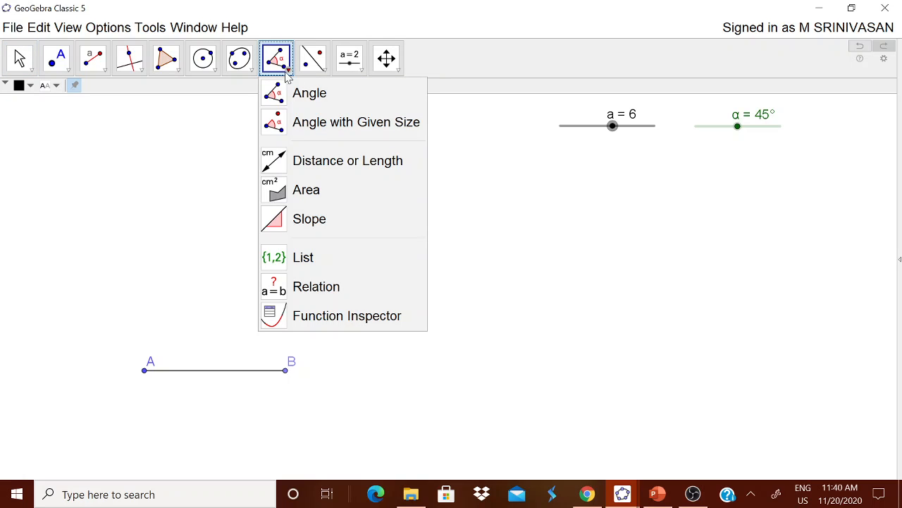
click(309, 122)
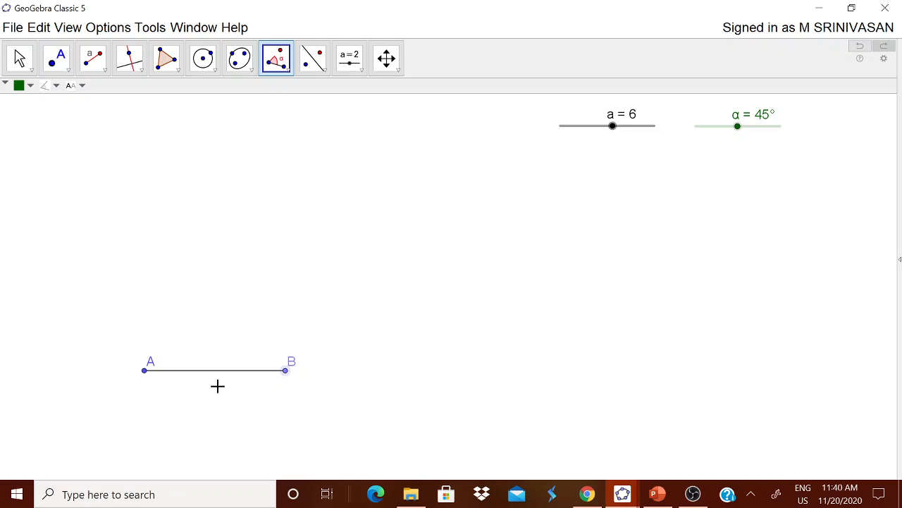
click(145, 370)
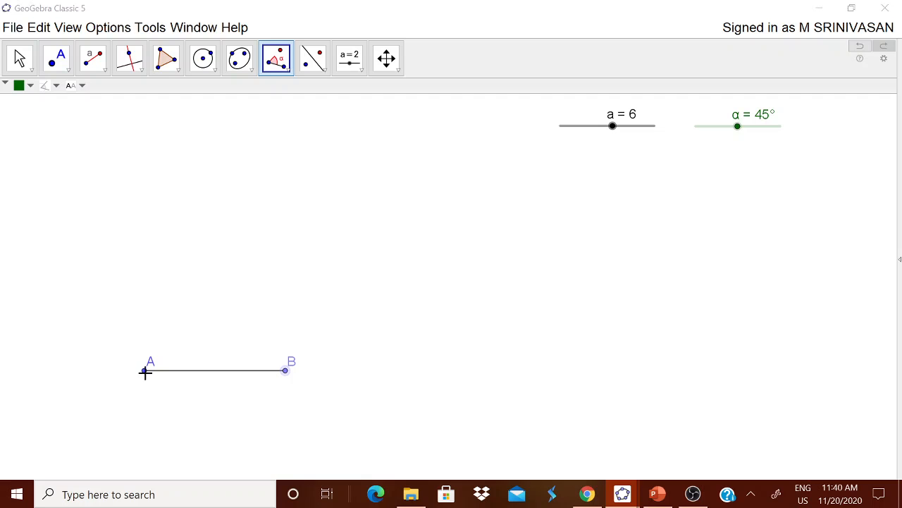
key(BackSpace)
key(BackSpace)
key(BackSpace)
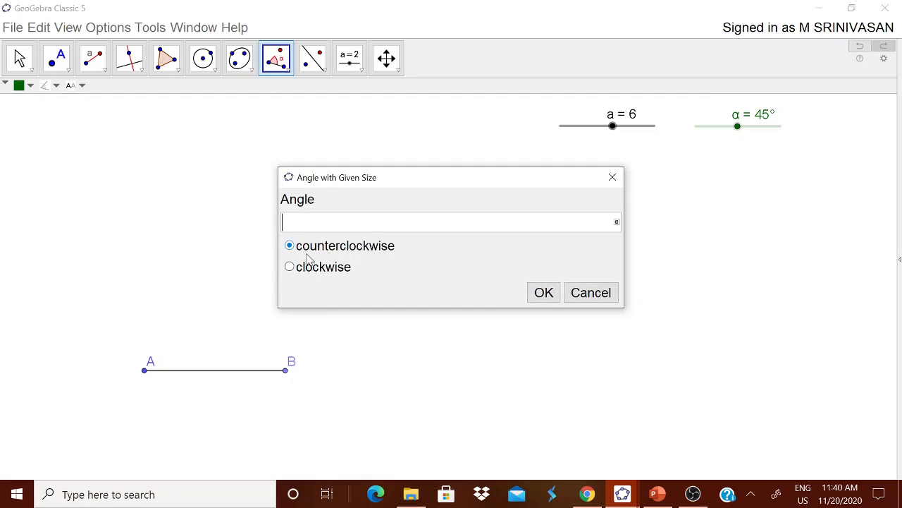
click(617, 223)
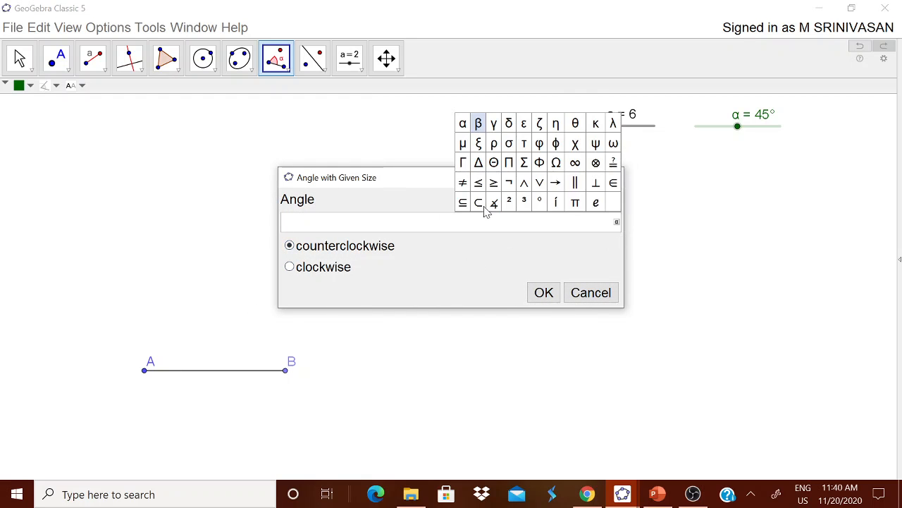
click(464, 124)
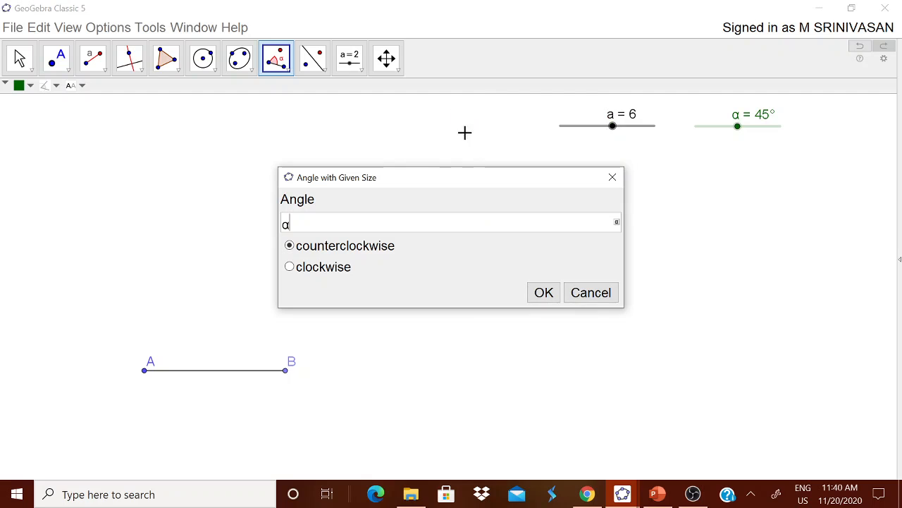
click(541, 293)
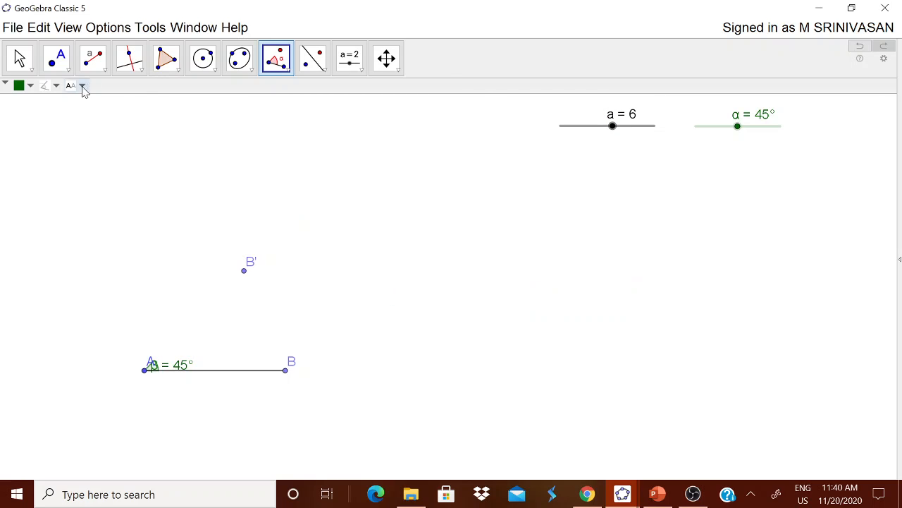
Draw a Ray from point A through the rotated point B'.
click(106, 70)
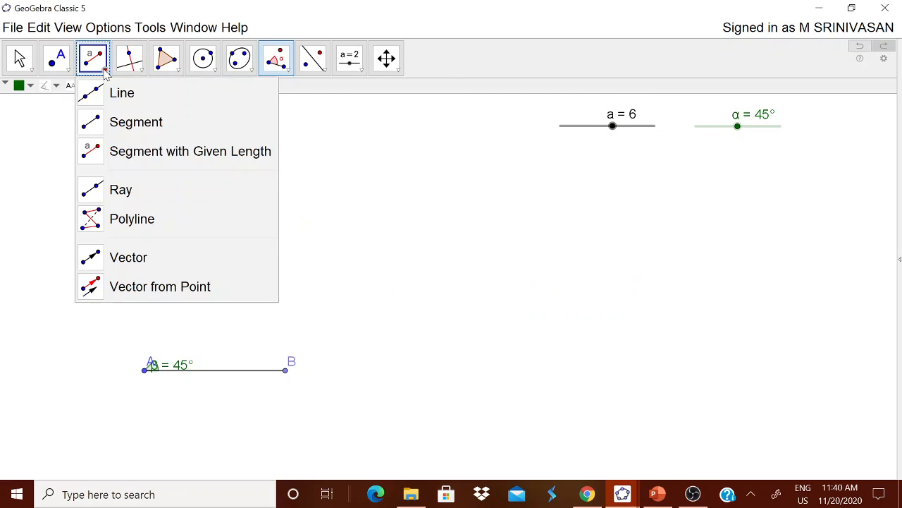
click(117, 190)
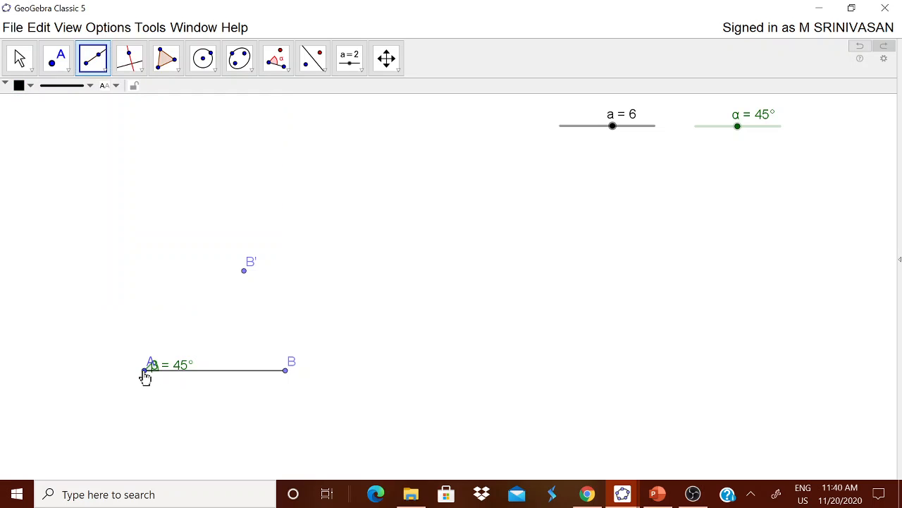
click(145, 371)
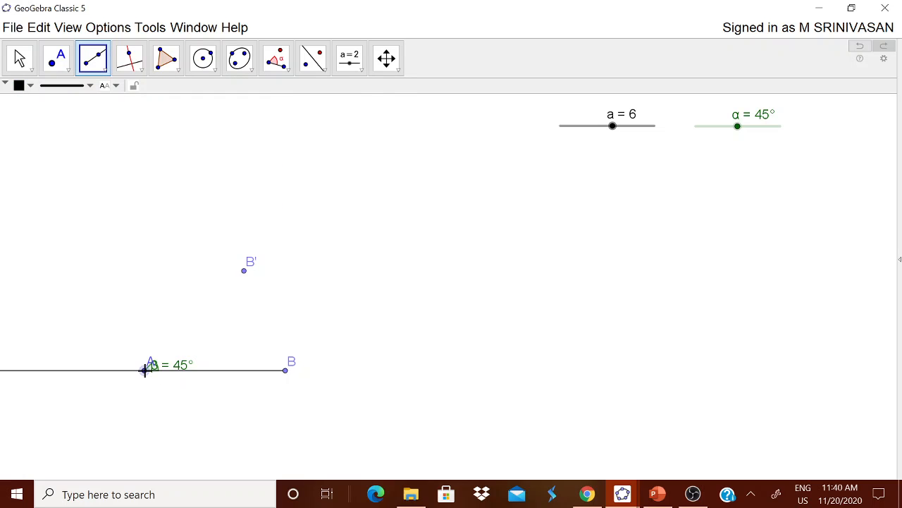
click(245, 272)
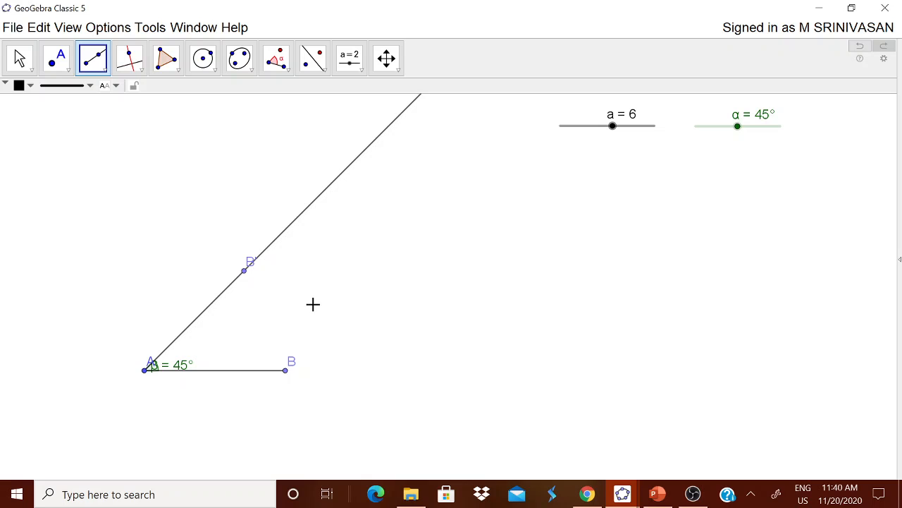
key(Escape)
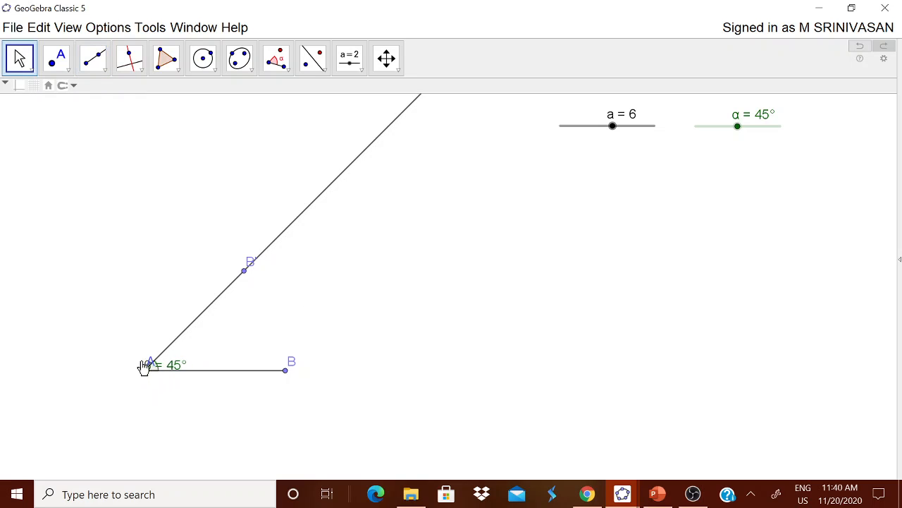
Move the angle label clear of vertex A, place the labels of A and B below their points, and hide point B'.
mouse_move(146, 367)
mouse_down()
mouse_move(140, 382)
mouse_move(170, 364)
mouse_move(155, 368)
mouse_up()
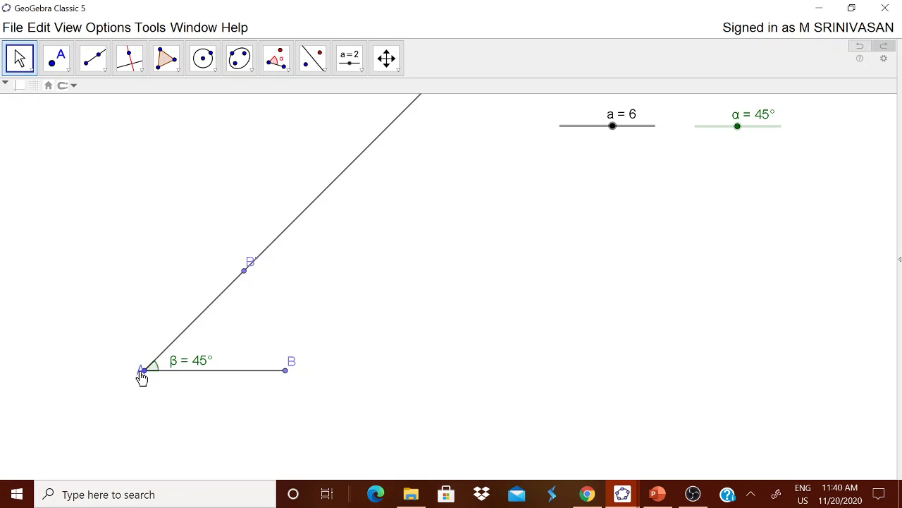
drag(292, 364, 289, 392)
right_click(244, 273)
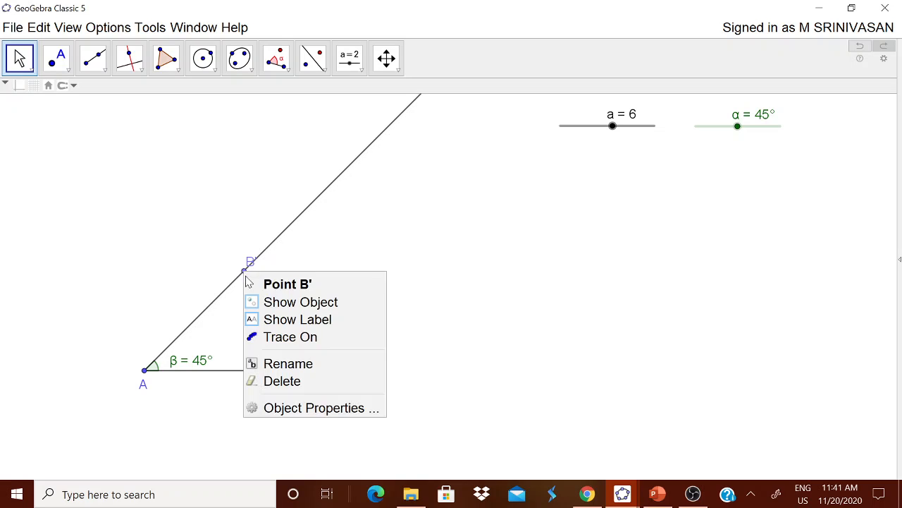
click(275, 301)
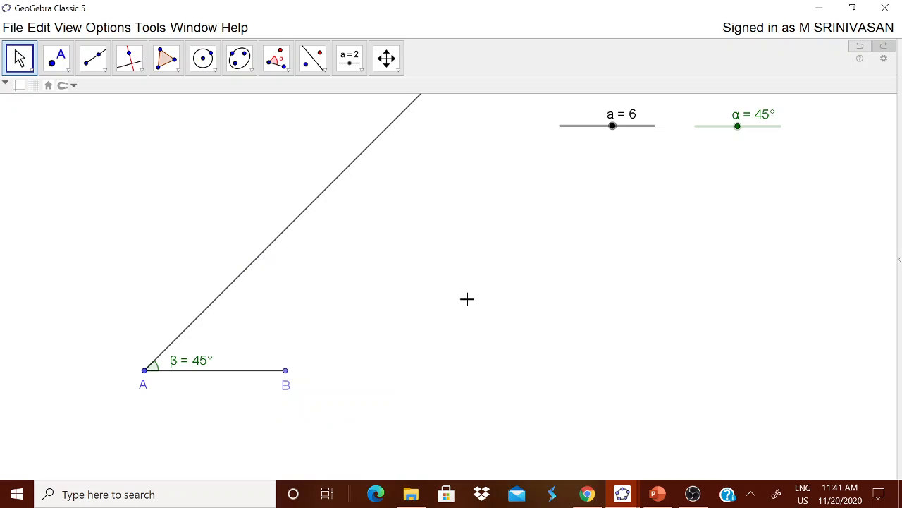
Set slider α to 50° and create an Angle with Given Size α, clockwise, with vertex B and starting from point A.
mouse_move(737, 130)
mouse_down()
mouse_move(714, 134)
mouse_move(771, 130)
mouse_move(741, 133)
mouse_up()
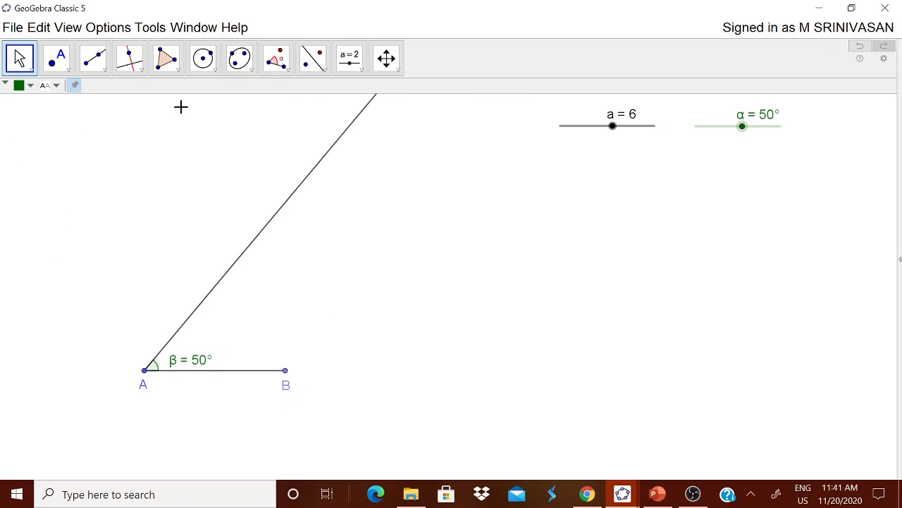
click(284, 71)
click(313, 123)
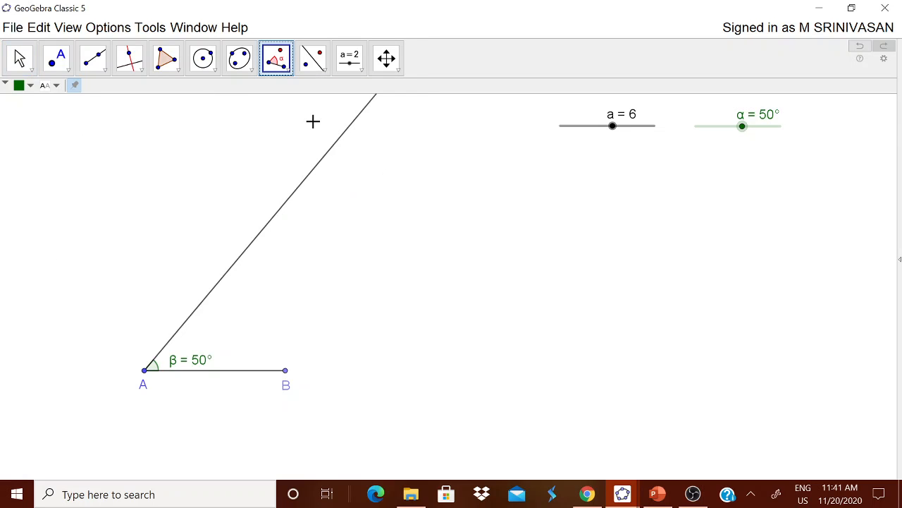
click(145, 373)
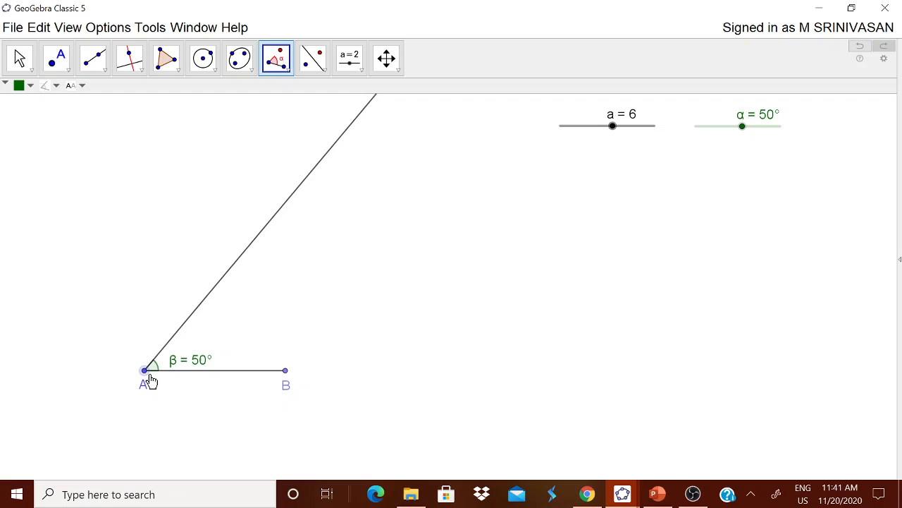
click(285, 372)
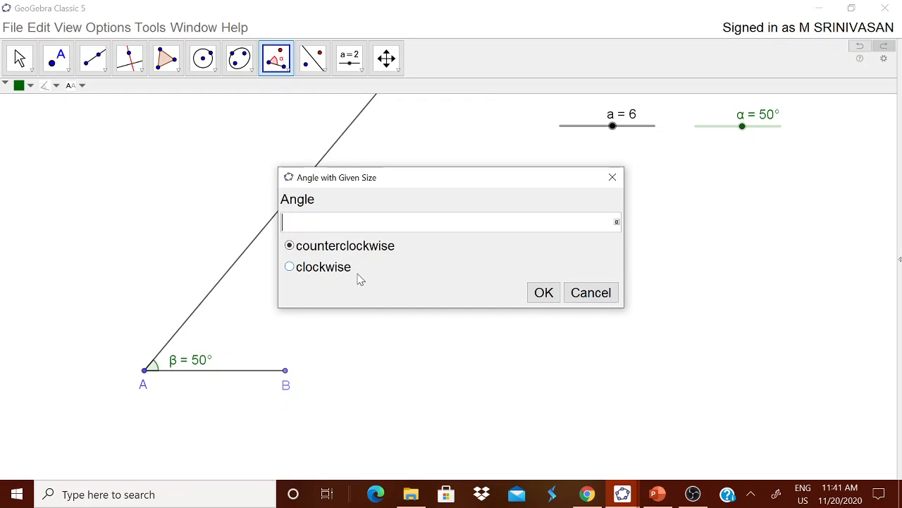
click(617, 222)
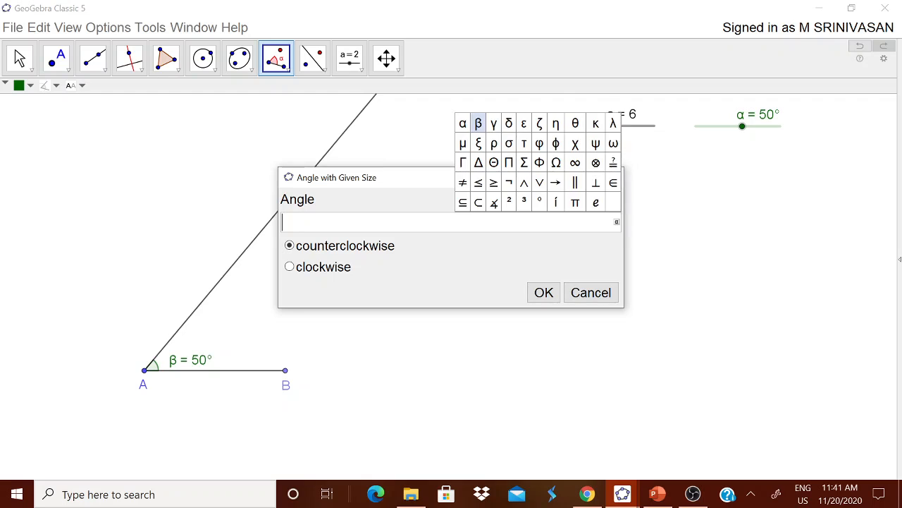
click(463, 120)
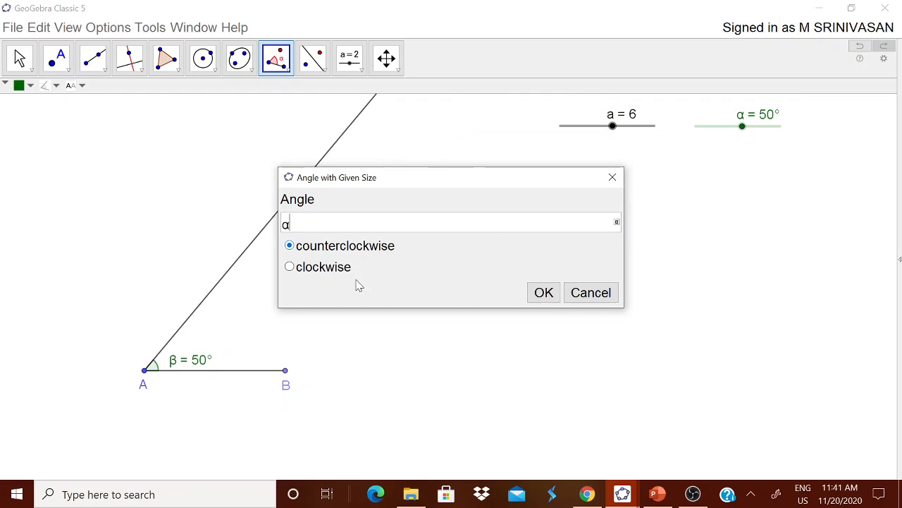
click(315, 269)
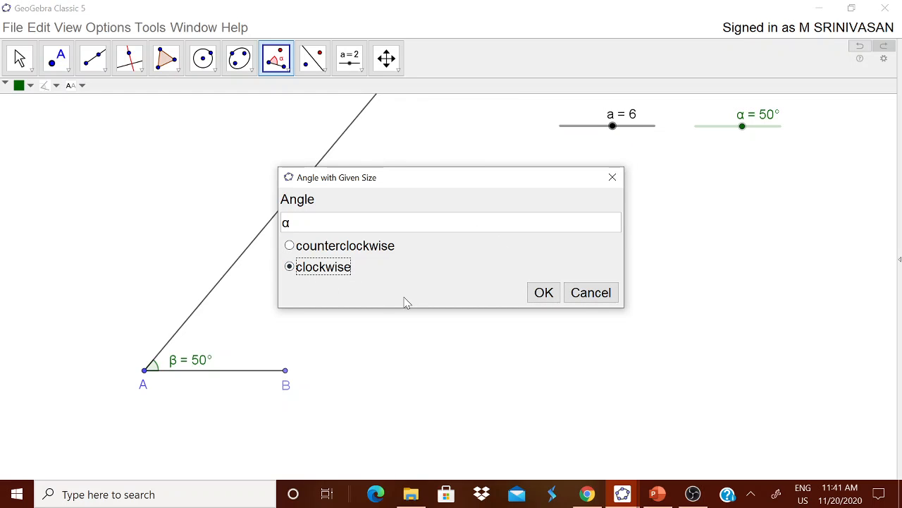
click(545, 294)
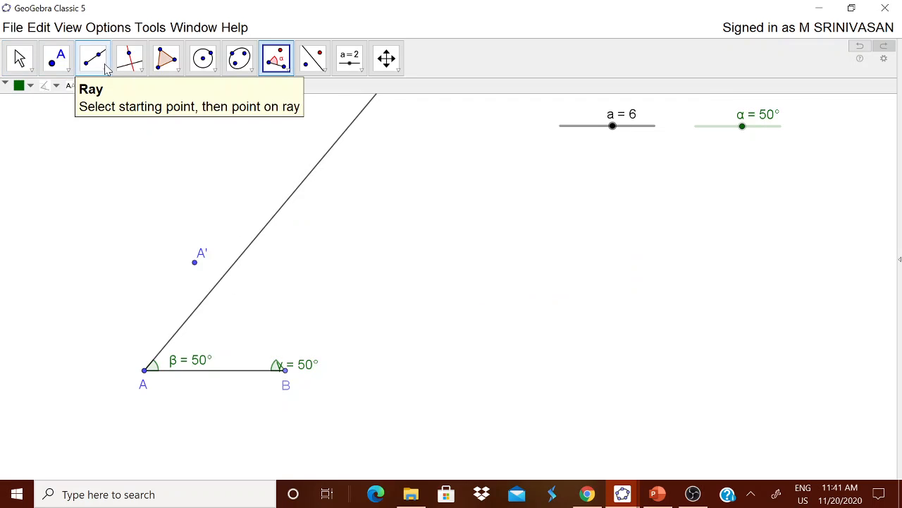
Draw a Ray from point B through the rotated point A'.
click(106, 67)
click(125, 166)
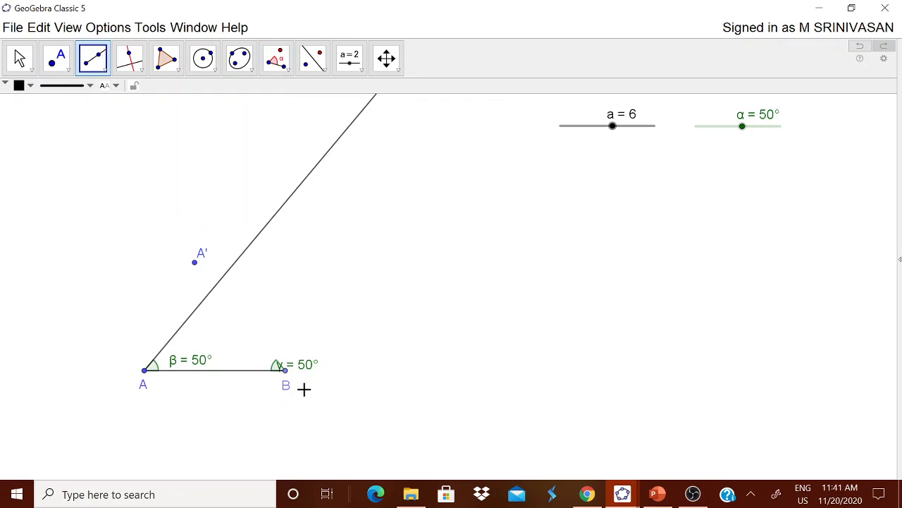
click(287, 371)
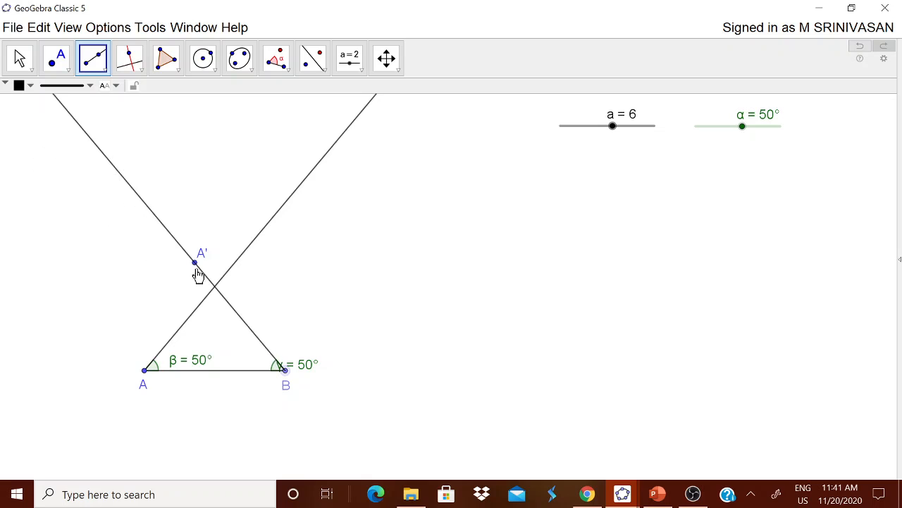
key(Escape)
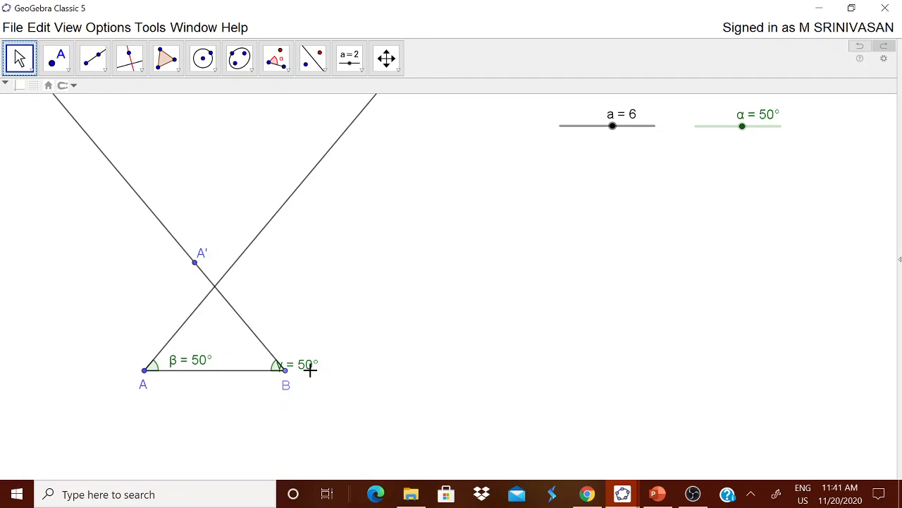
Move the label of the angle at B between the two rays above the base and hide point A'.
drag(306, 374, 256, 361)
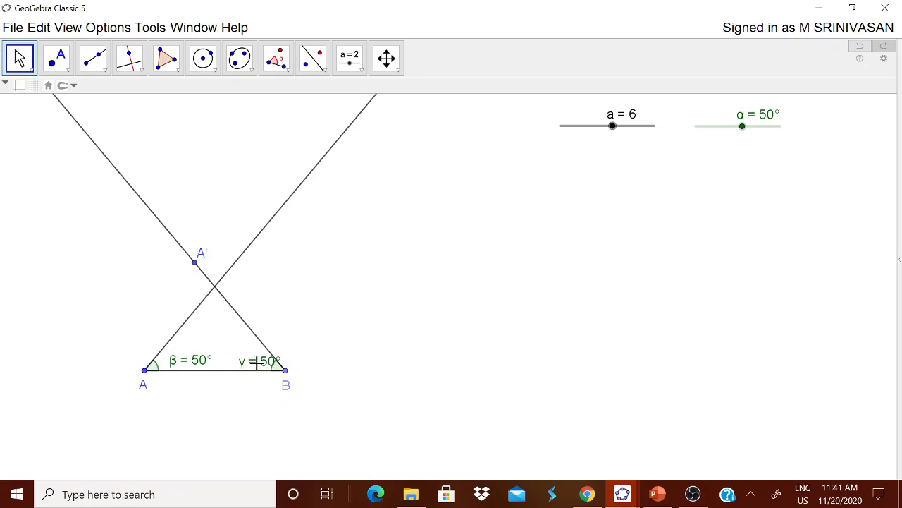
right_click(194, 263)
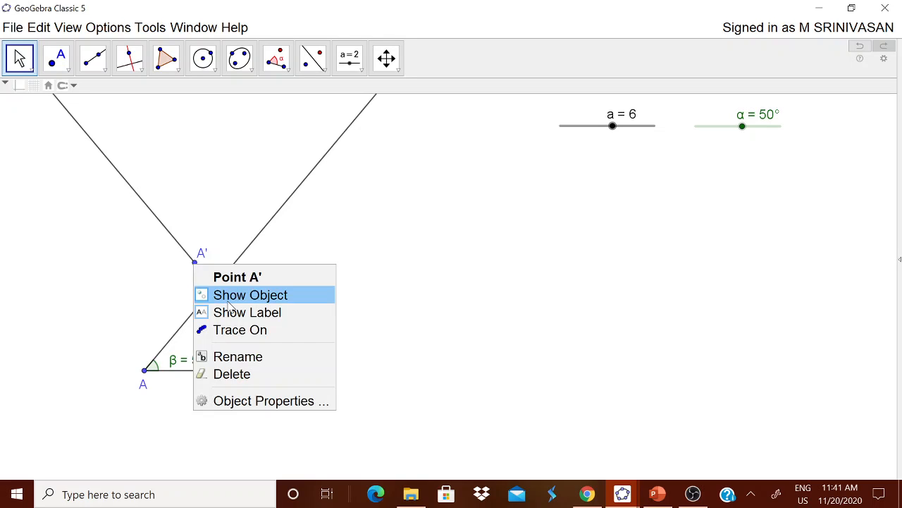
click(233, 294)
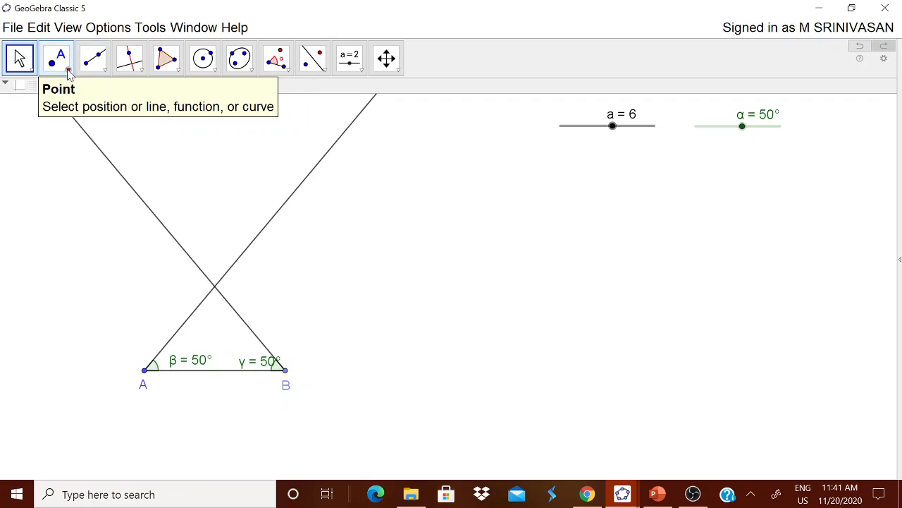
Create the intersection point of the two rays with Intersect and move its label directly above the crossing.
click(64, 68)
click(92, 191)
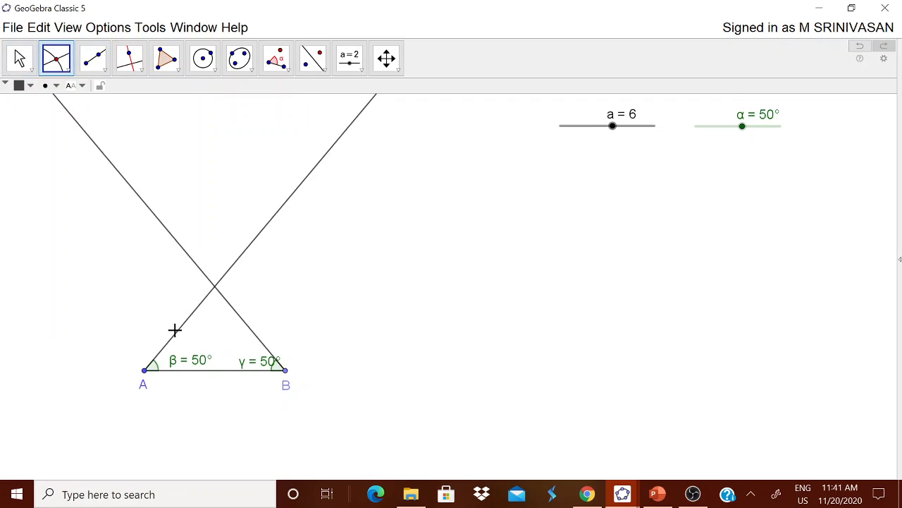
click(170, 238)
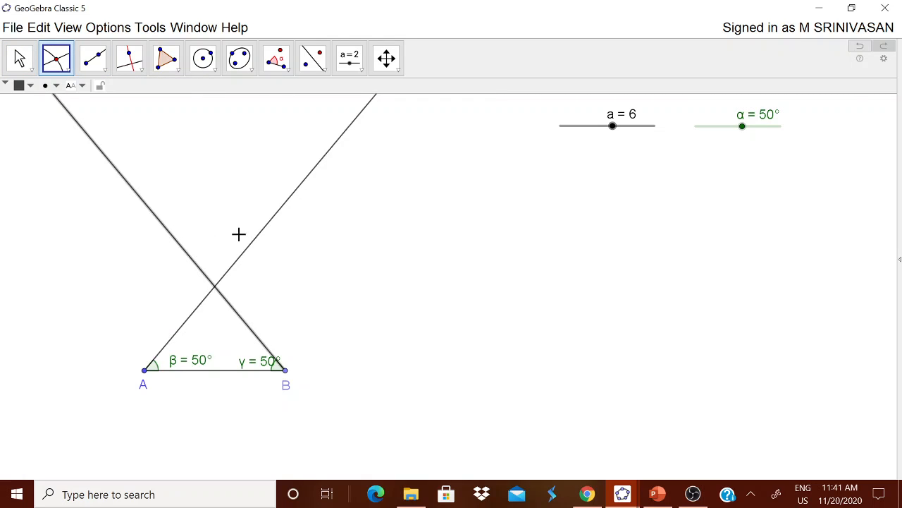
click(269, 233)
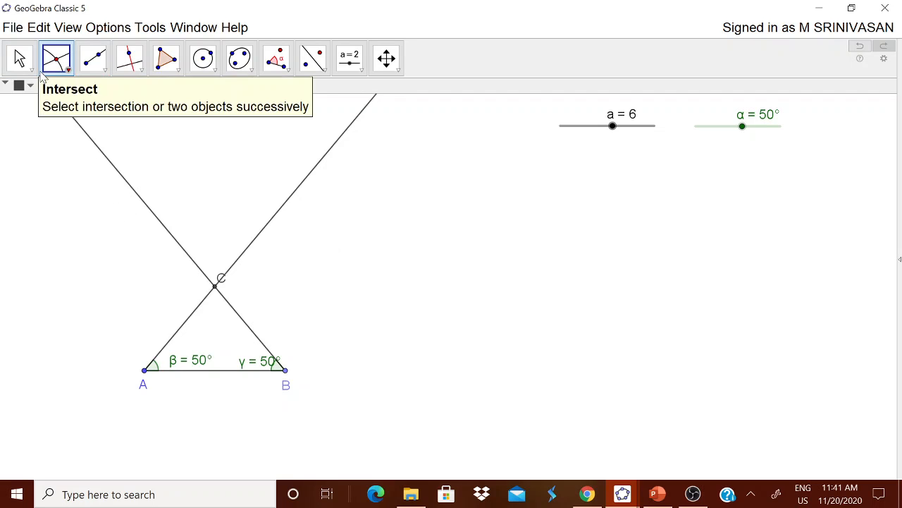
key(Escape)
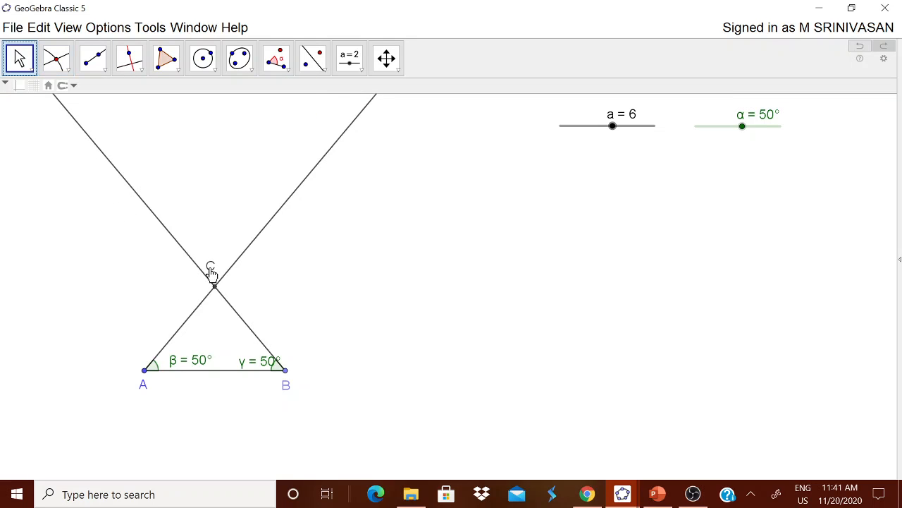
Draw a Polygon through points A, B and C to form the triangle.
click(179, 71)
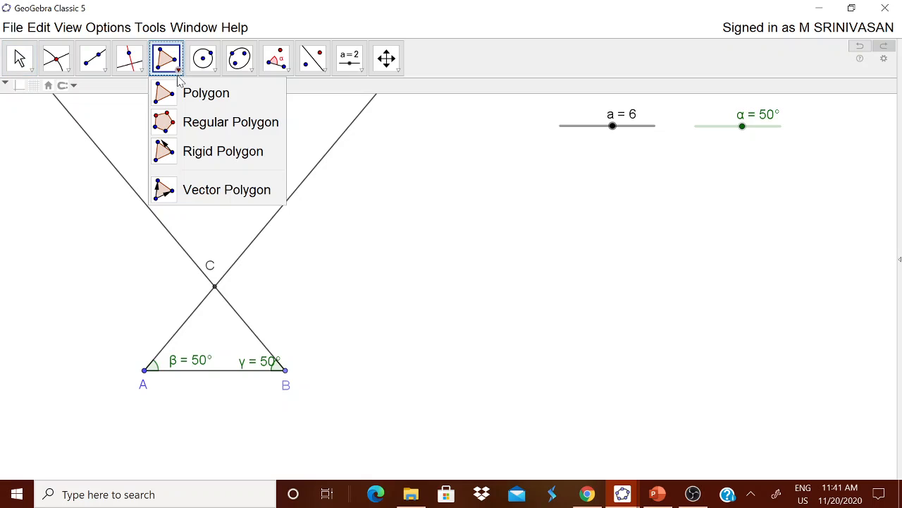
click(180, 92)
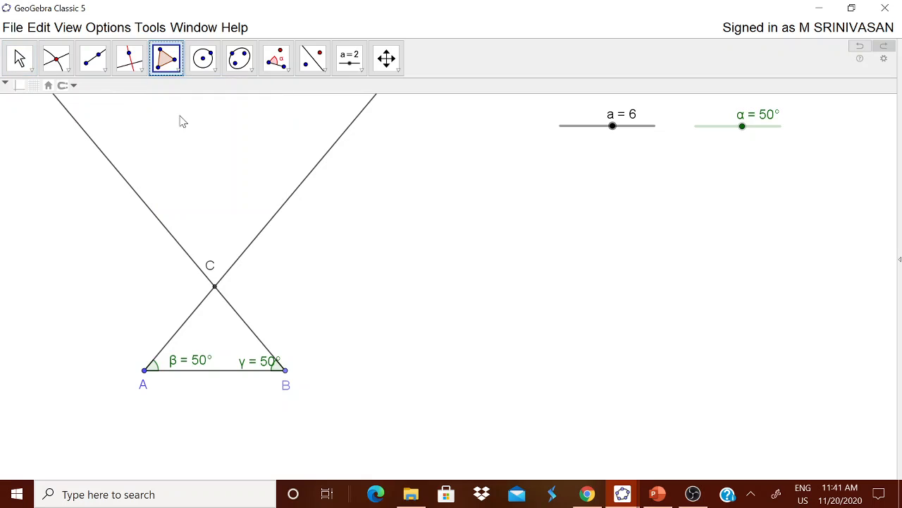
click(146, 371)
click(285, 370)
click(215, 287)
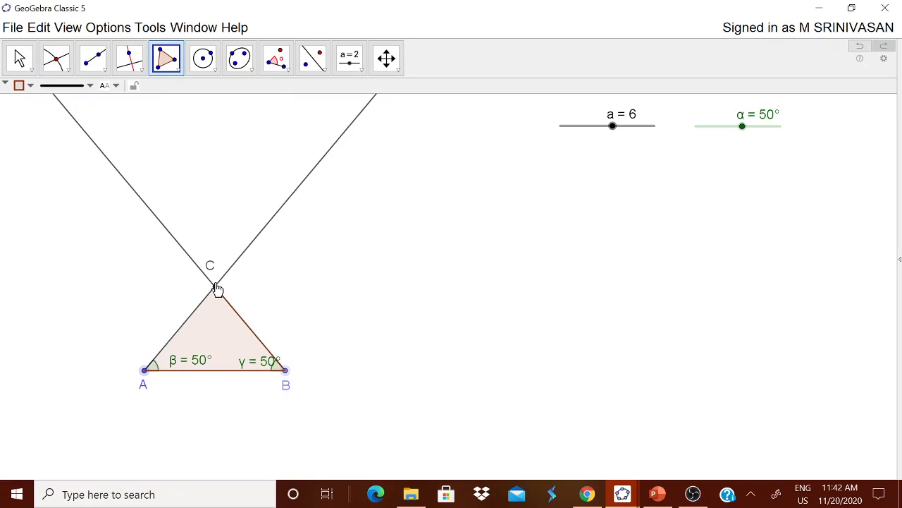
click(145, 372)
click(19, 58)
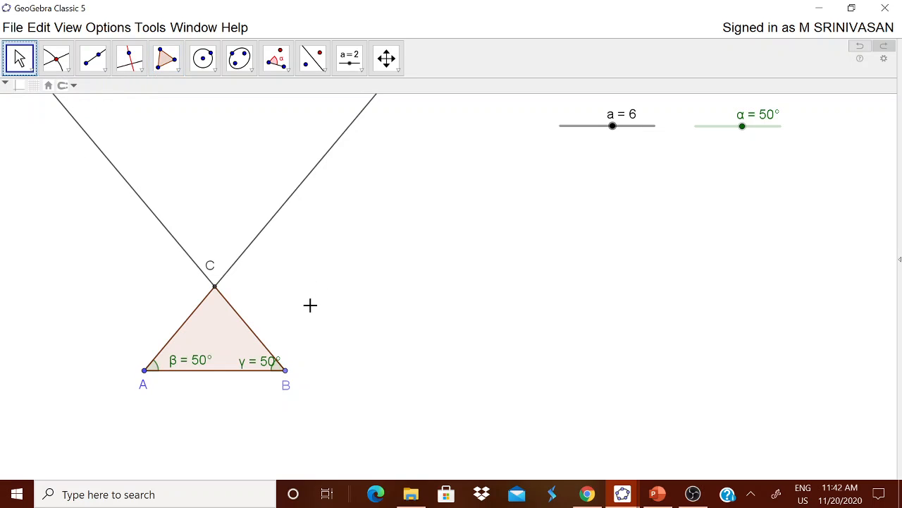
Hide both rays that extend beyond point C so that only the triangle is shown.
right_click(250, 249)
click(292, 277)
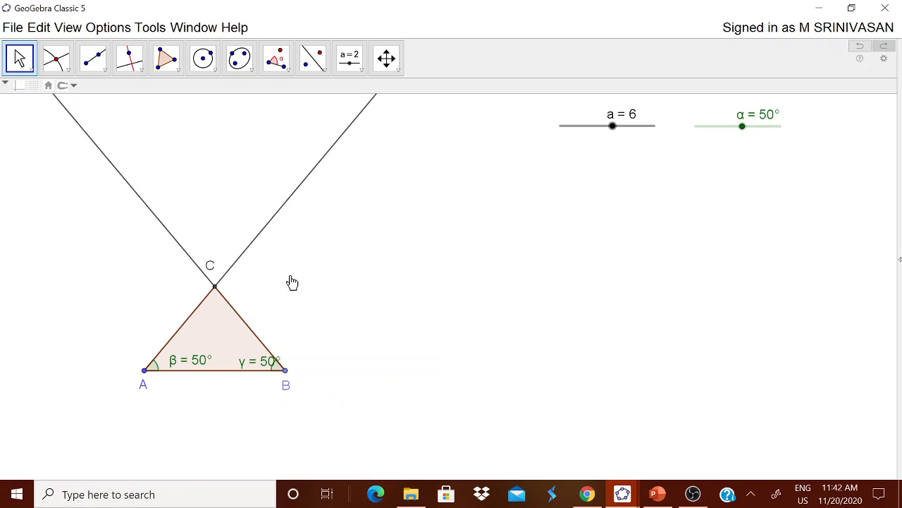
right_click(169, 236)
click(201, 257)
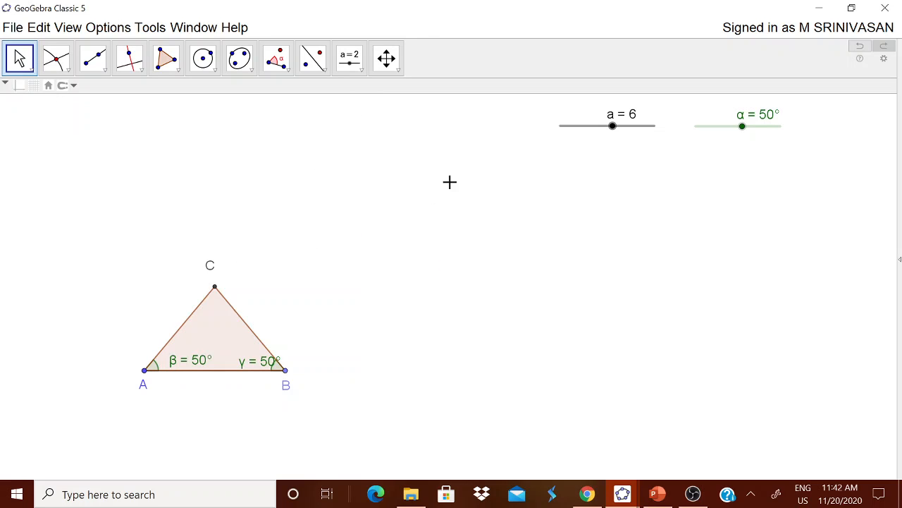
Set slider a to 10 and slider α to 51°.
click(613, 128)
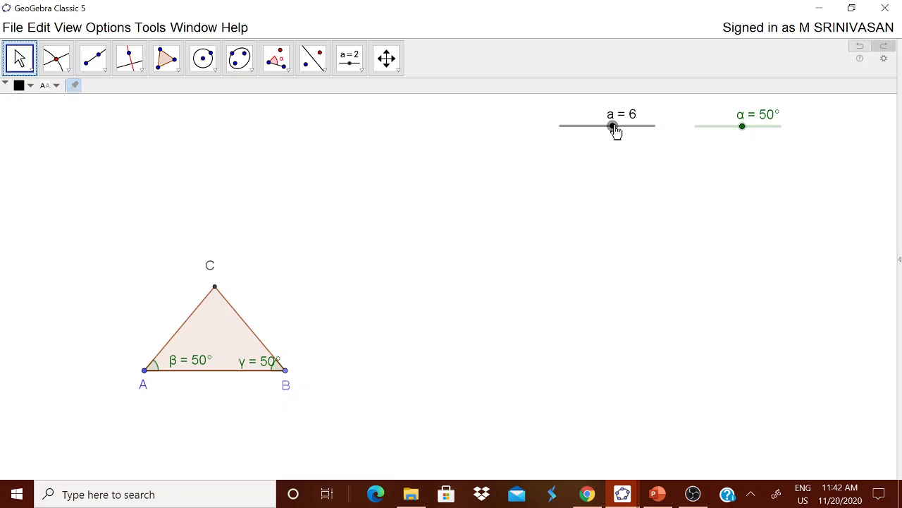
drag(615, 130, 655, 129)
mouse_move(747, 129)
mouse_down()
mouse_move(771, 129)
mouse_move(731, 129)
mouse_move(743, 129)
mouse_up()
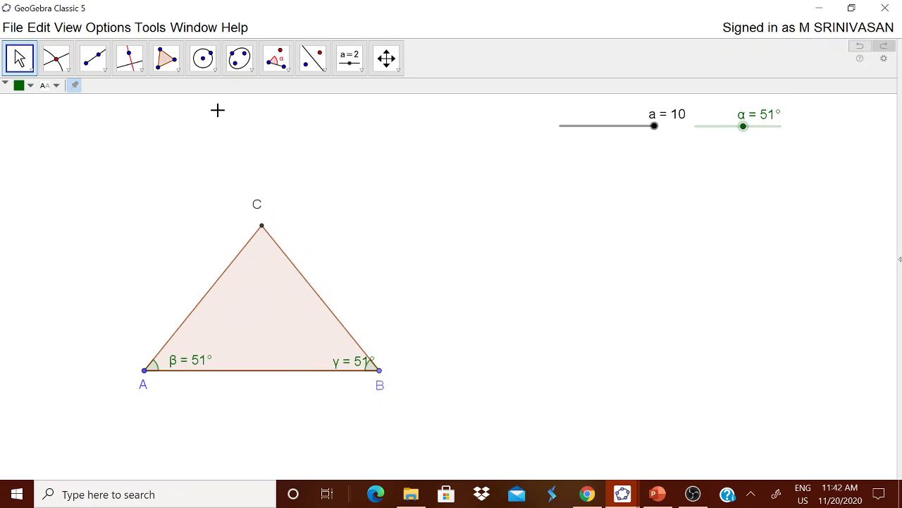
Measure the triangle's interior angle at C with the Angle tool, using points A, C and B.
click(288, 68)
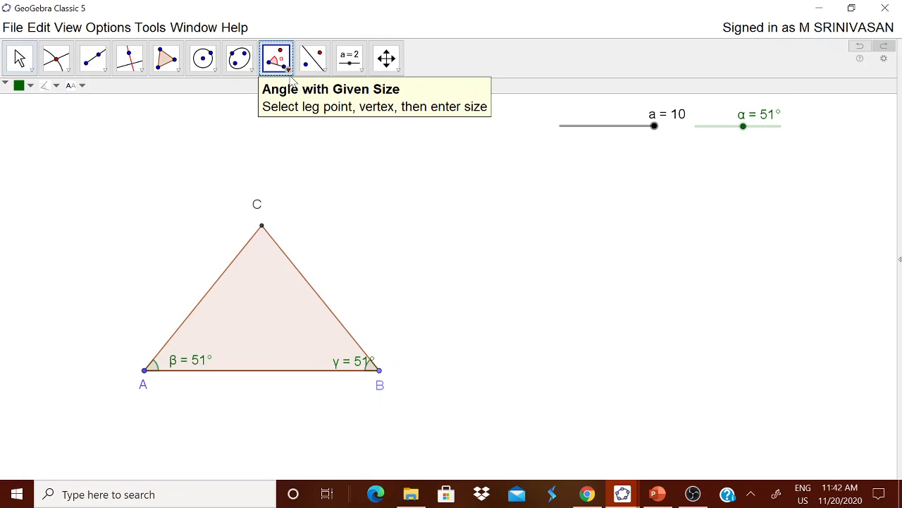
click(287, 69)
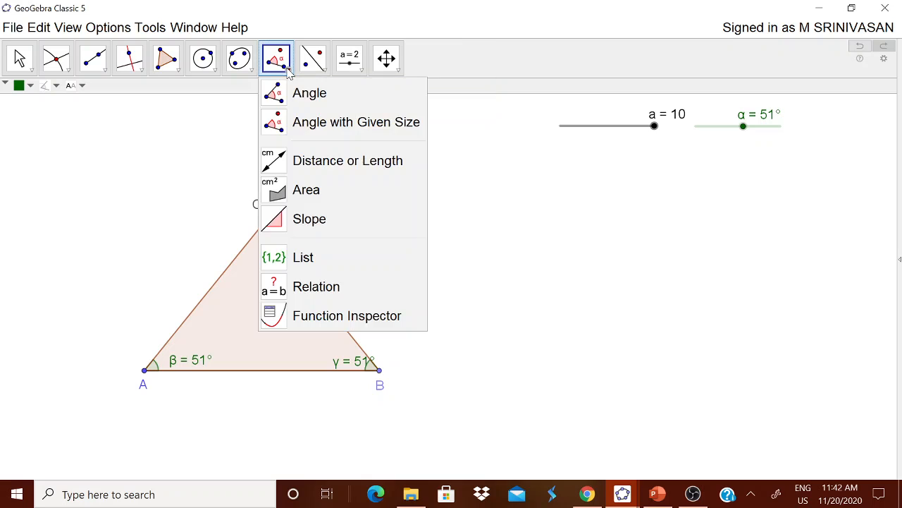
click(291, 93)
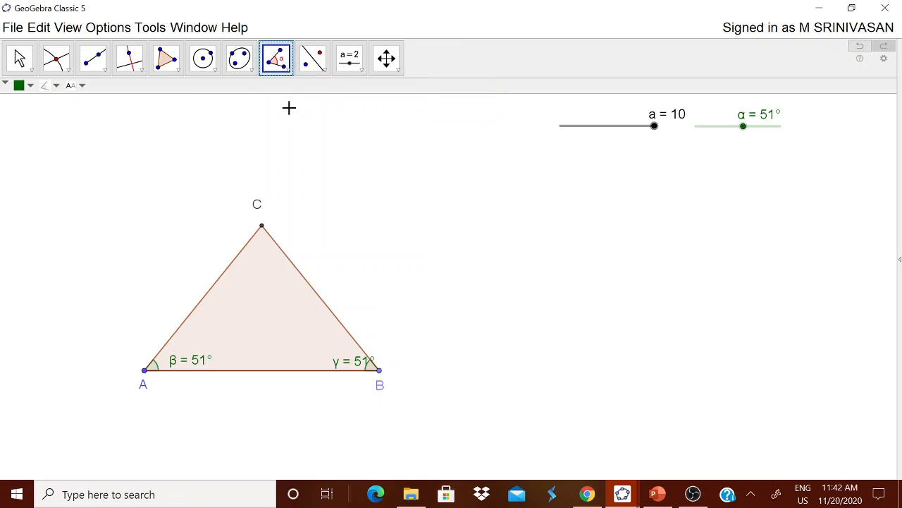
click(144, 371)
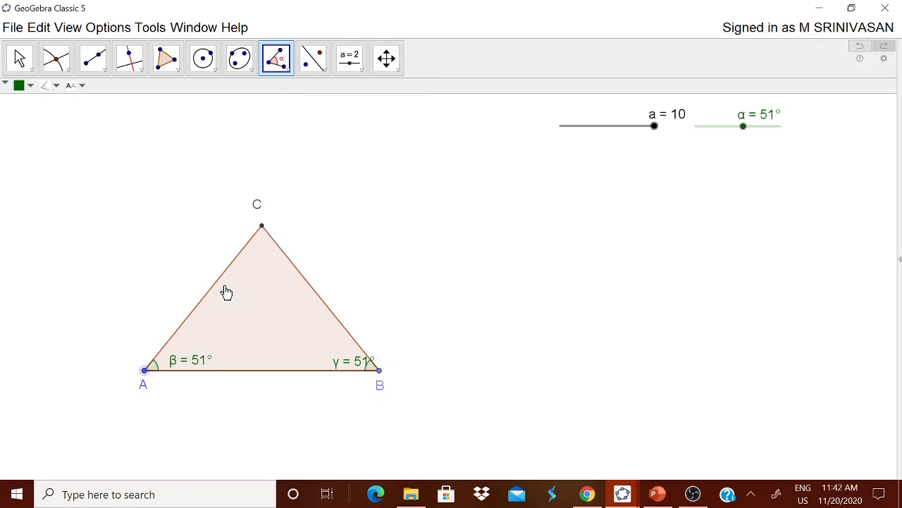
click(261, 227)
click(379, 371)
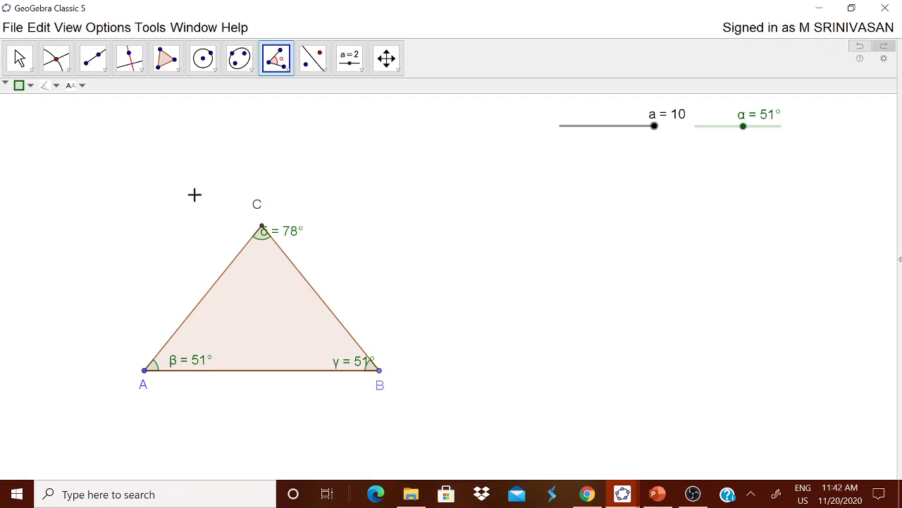
Move the label of the angle at C below its arc inside the triangle and nudge the label at B slightly upward.
click(19, 58)
drag(280, 238, 270, 268)
drag(366, 368, 365, 365)
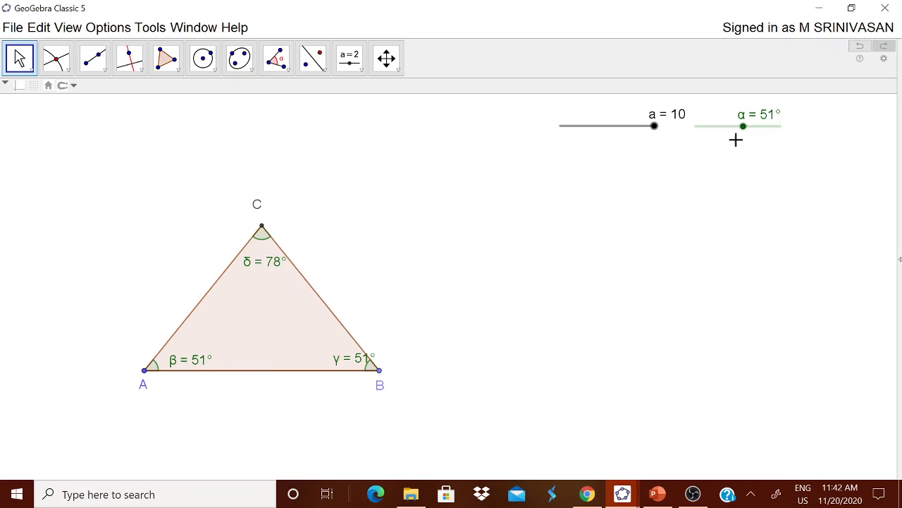
Vary slider α through 41° and 35° to test the triangle, and set it to 50°.
drag(743, 129, 733, 131)
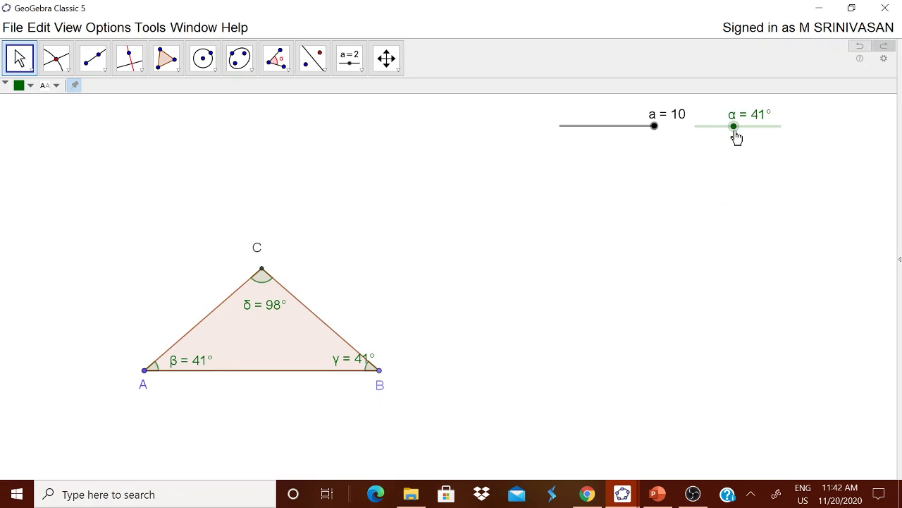
drag(737, 138, 729, 136)
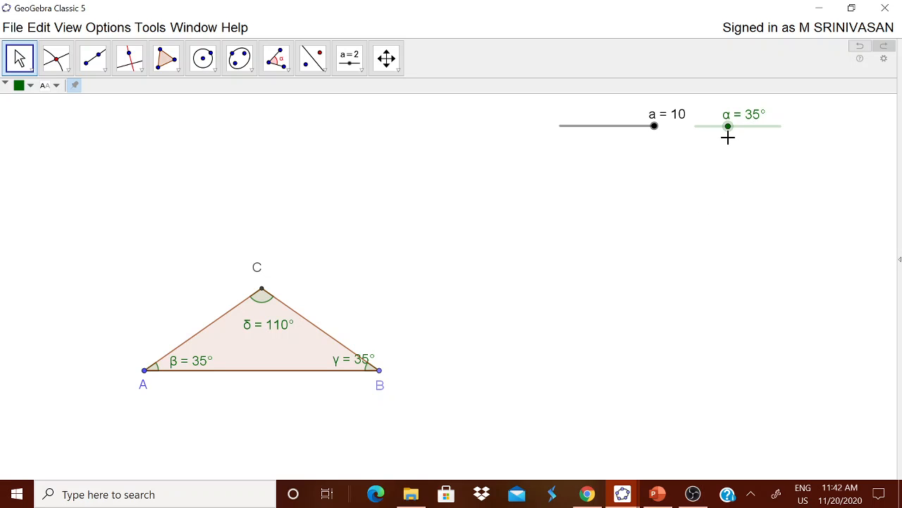
drag(729, 131, 743, 131)
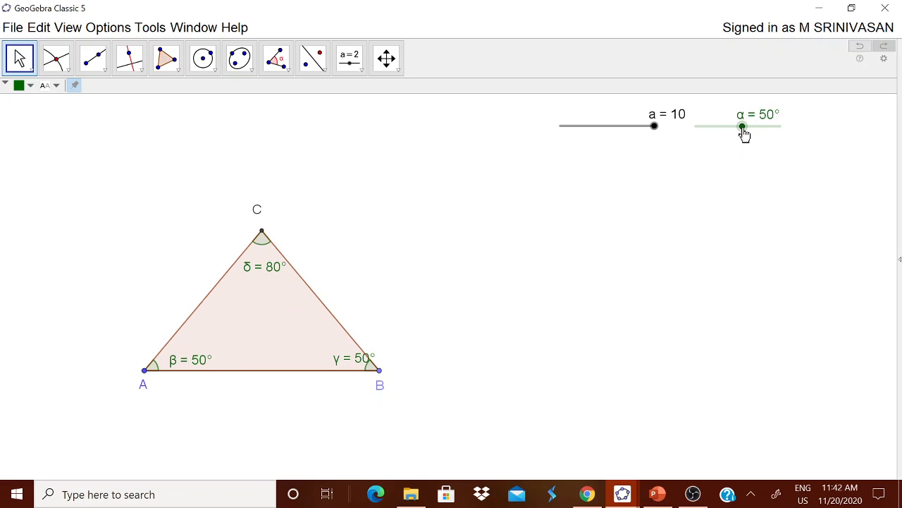
Add a text reading "∠A = " followed by the linked object β, and place it below slider a.
click(362, 72)
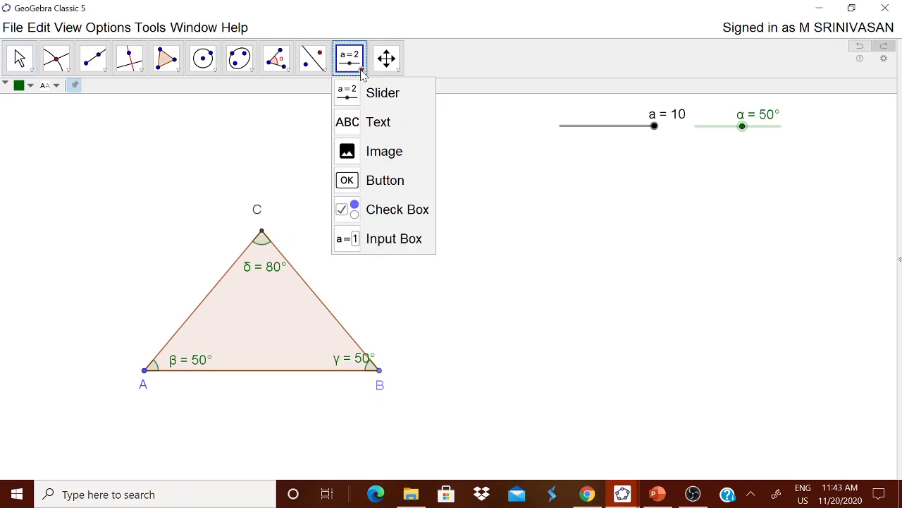
click(367, 121)
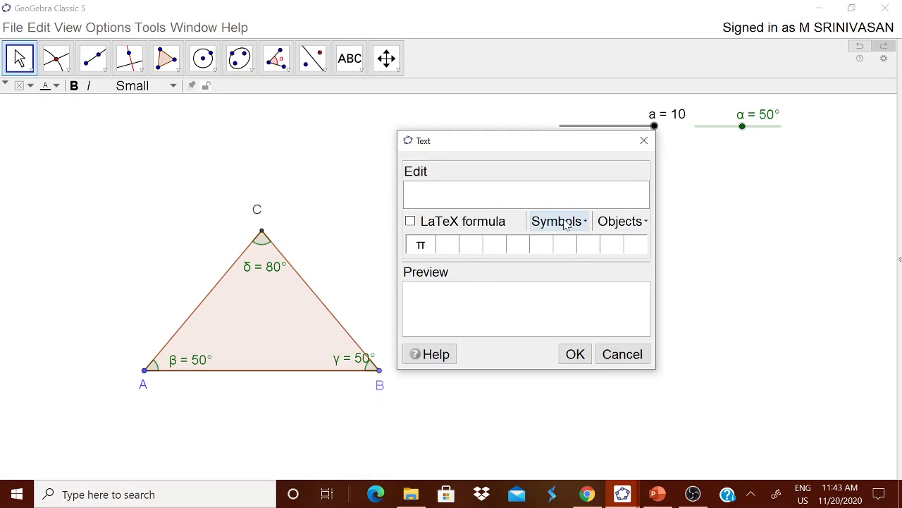
click(564, 225)
mouse_move(581, 265)
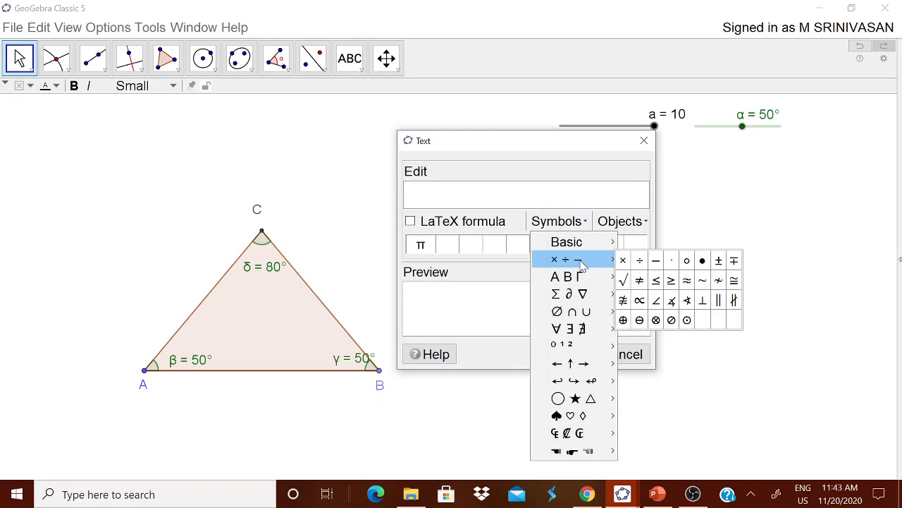
click(656, 300)
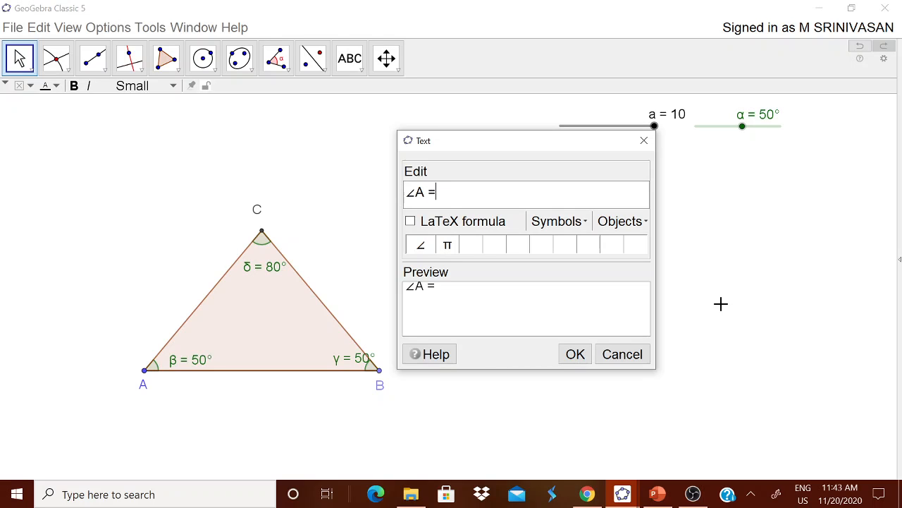
click(638, 222)
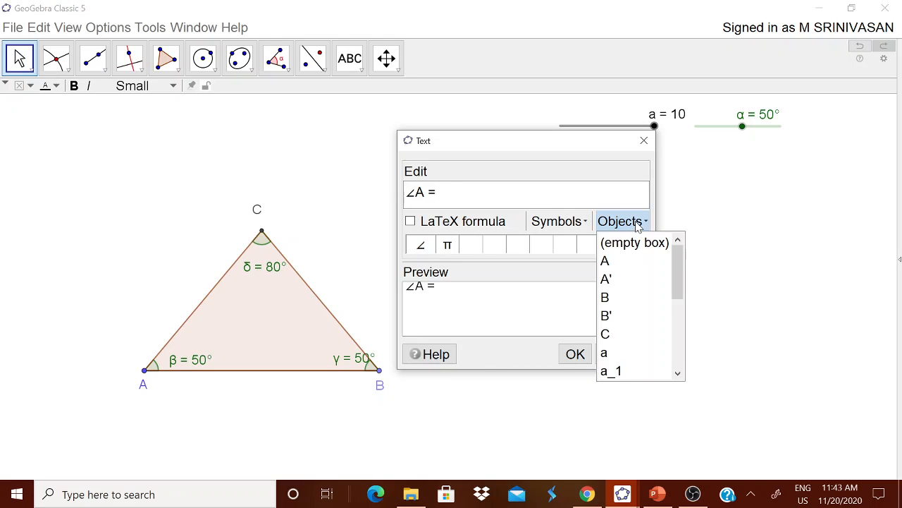
scroll(616, 339, down, 4)
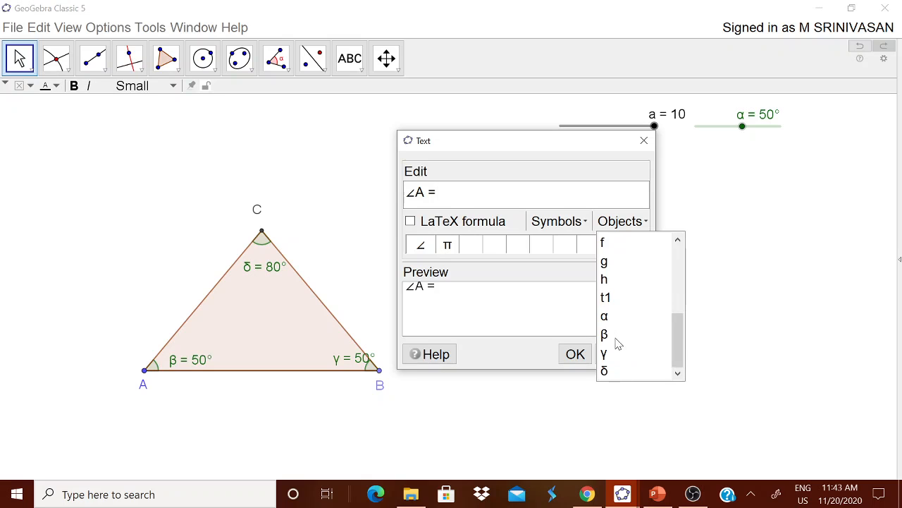
click(611, 337)
click(575, 354)
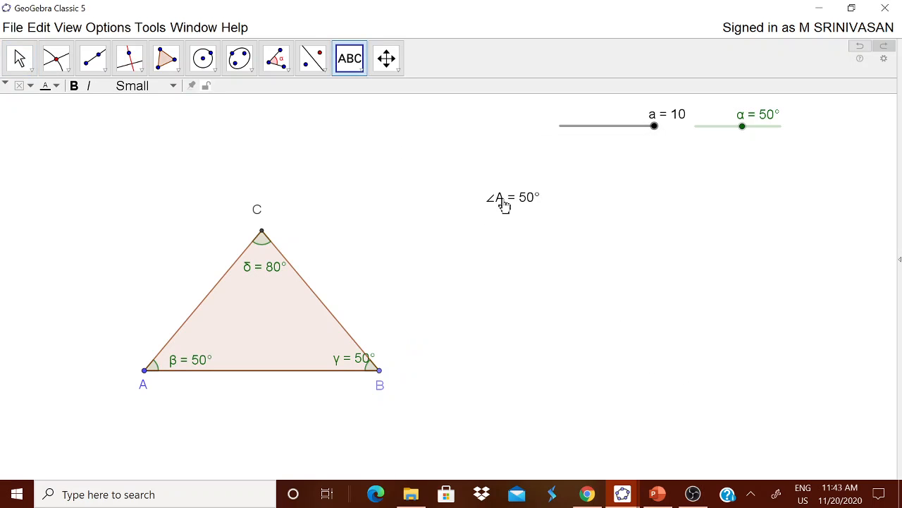
drag(508, 200, 591, 169)
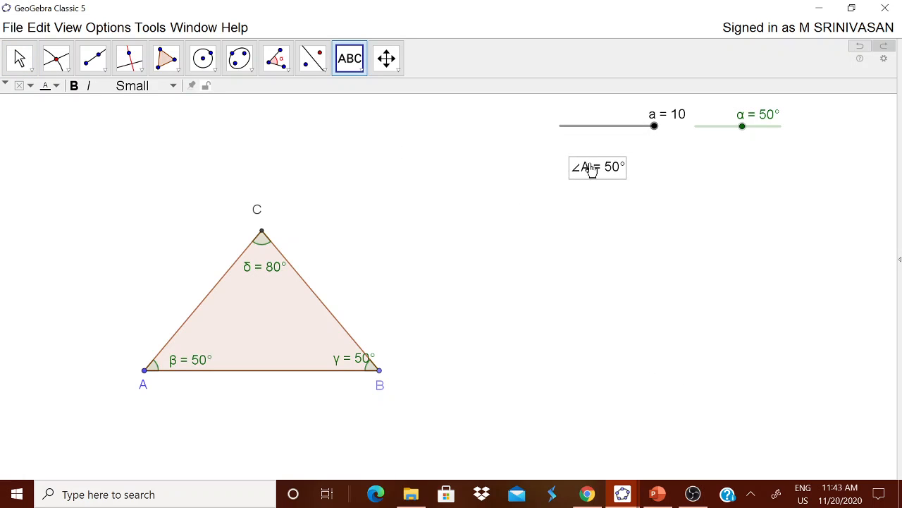
Add a text reading "∠B=" followed by the linked object γ, and place it beside the ∠A text.
click(376, 172)
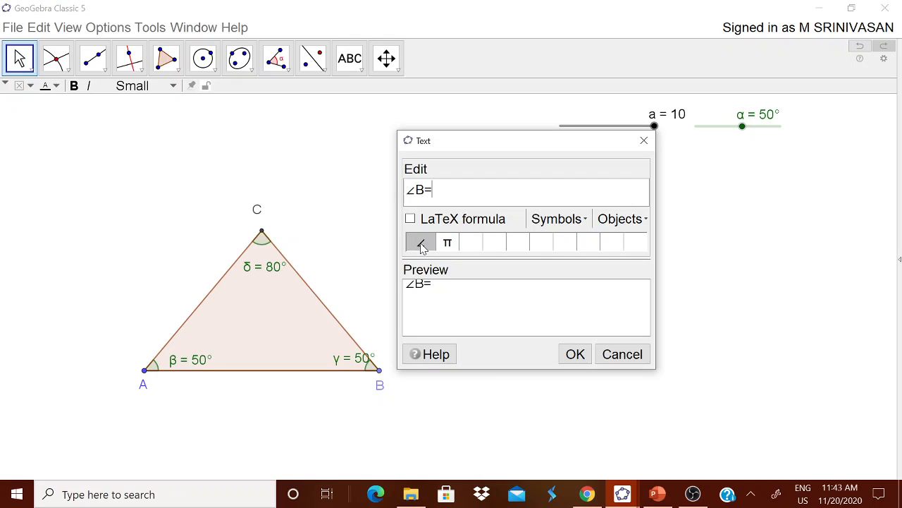
click(620, 219)
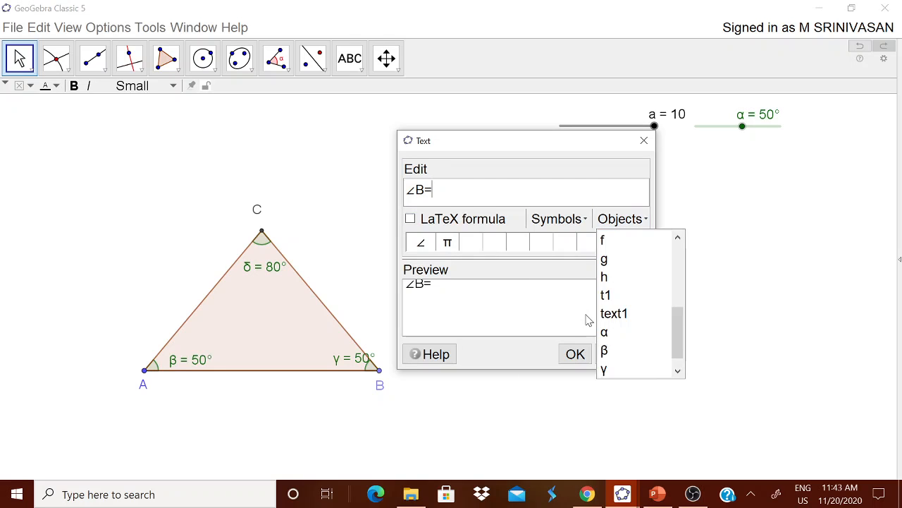
click(605, 370)
click(576, 354)
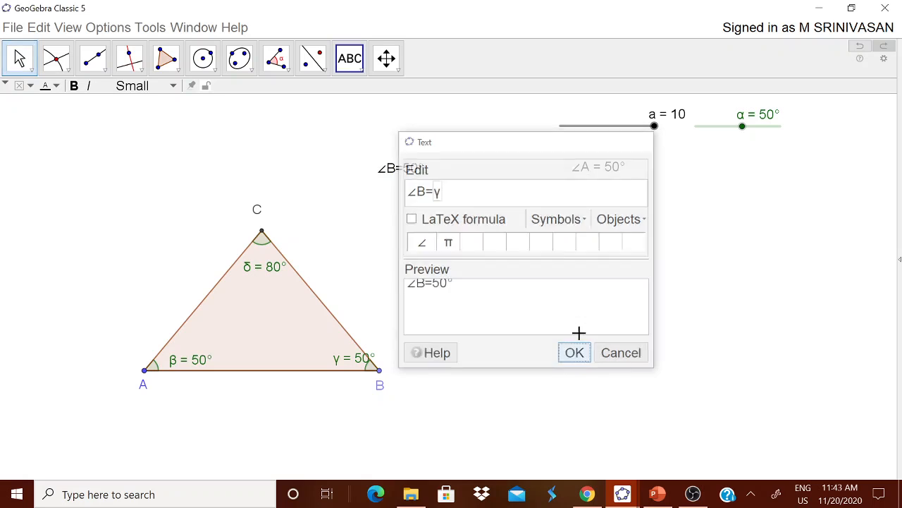
drag(399, 172, 676, 175)
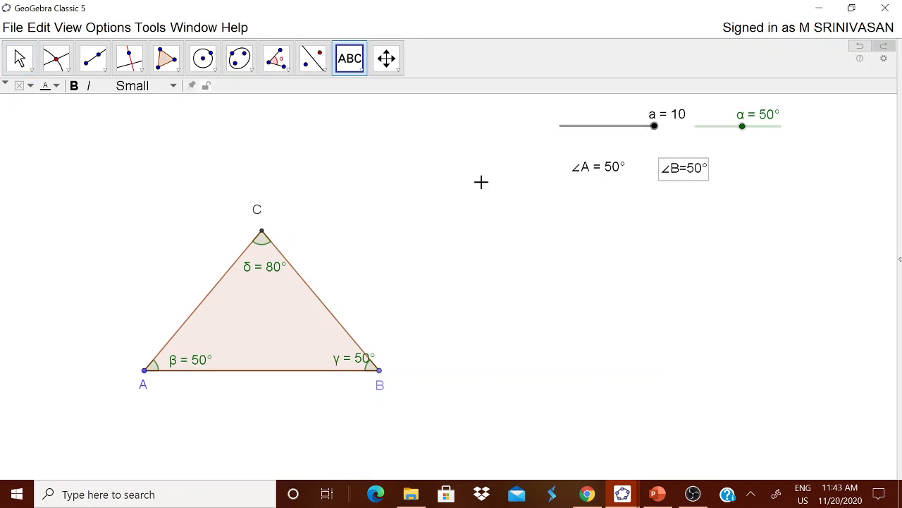
Add a text reading "∠C=" followed by the linked object δ, and place it beside the ∠B text.
click(446, 275)
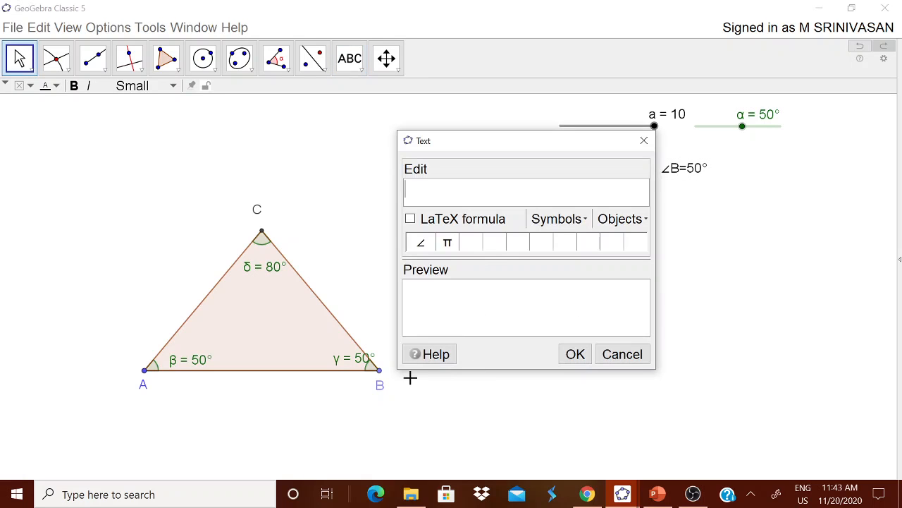
click(421, 243)
text(C=)
click(620, 219)
scroll(638, 311, down, 1)
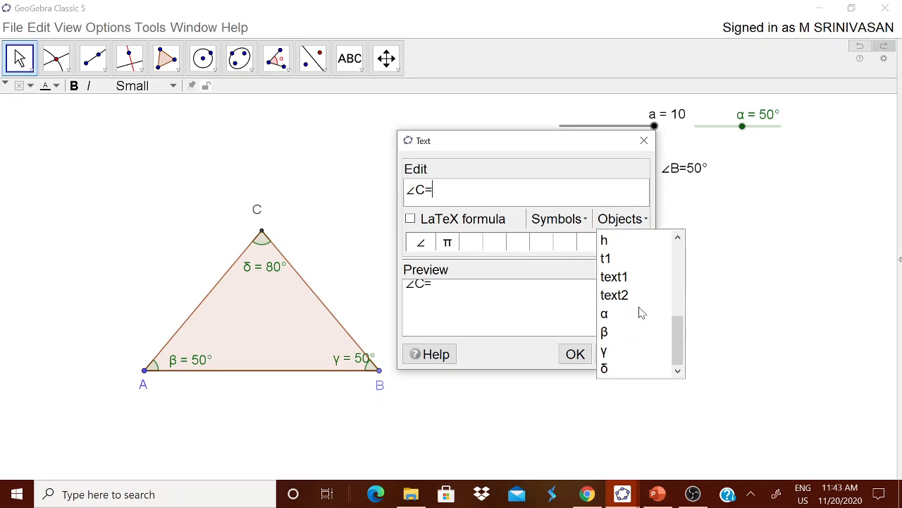
click(607, 368)
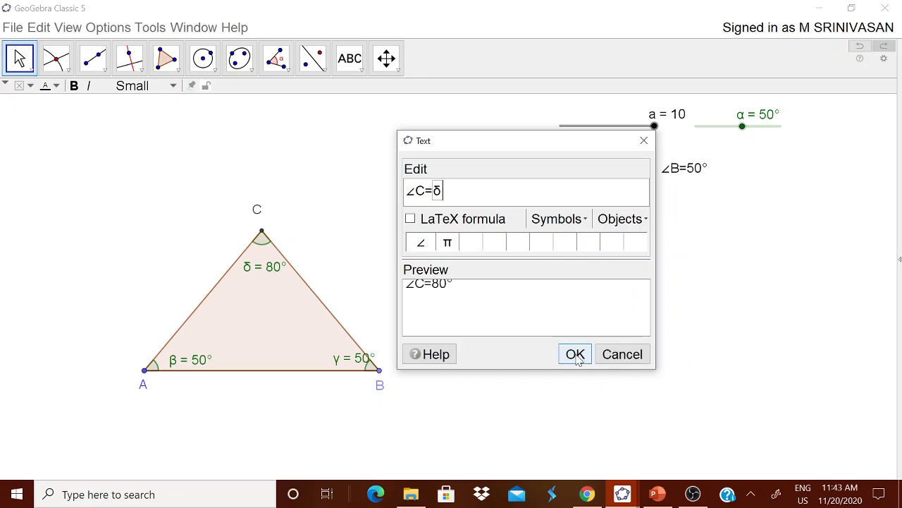
click(576, 354)
drag(472, 275, 761, 175)
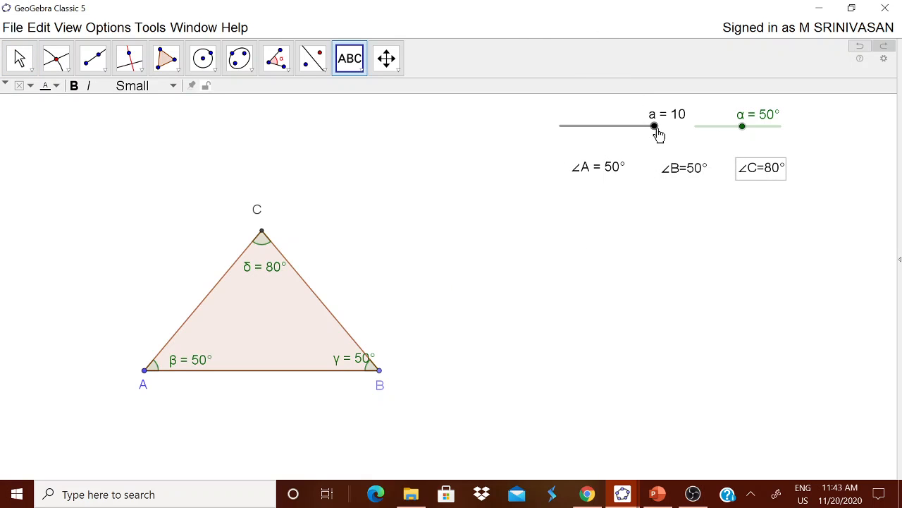
key(Escape)
Keep slider a at 10 and set slider α to 40° to test the linked angle texts.
mouse_move(655, 128)
mouse_down()
mouse_move(606, 139)
mouse_move(654, 139)
mouse_up()
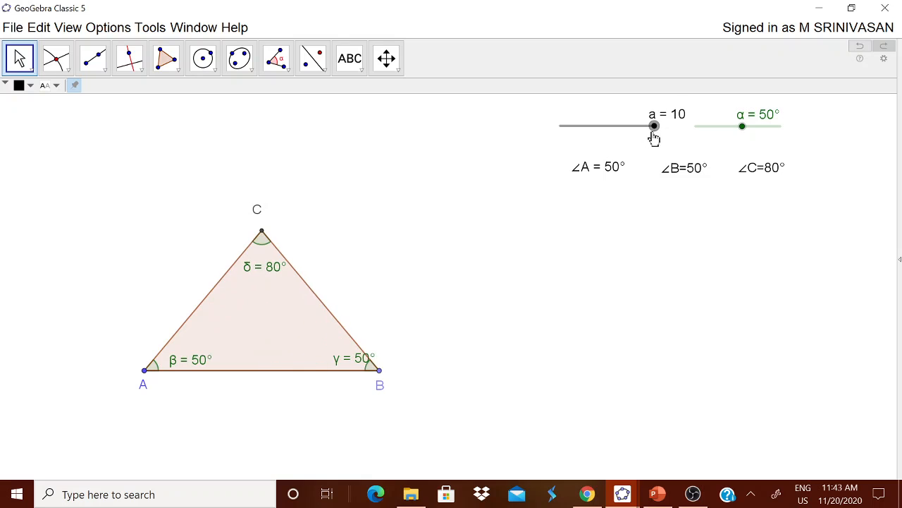
mouse_move(741, 134)
mouse_down()
mouse_move(722, 134)
mouse_move(753, 135)
mouse_move(734, 137)
mouse_up()
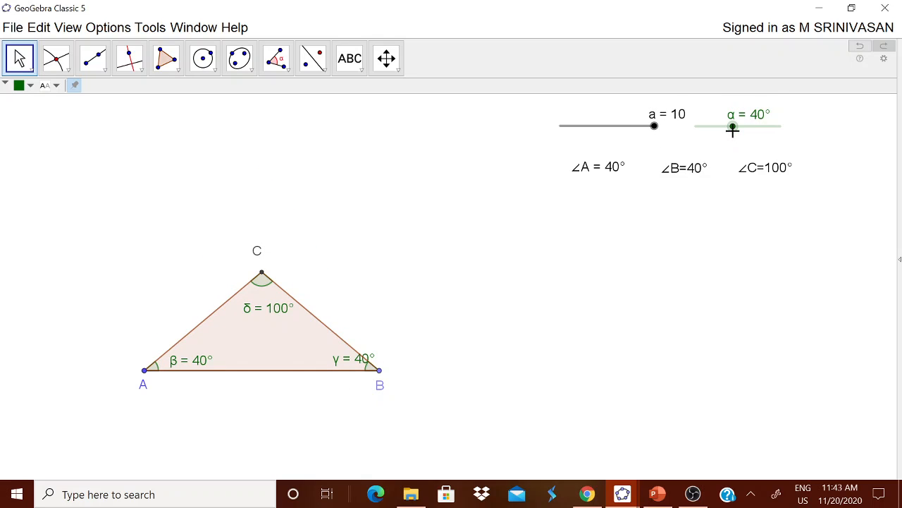
Add a text reading "AB = " followed by the linked object a, and place it below the ∠A text.
click(360, 68)
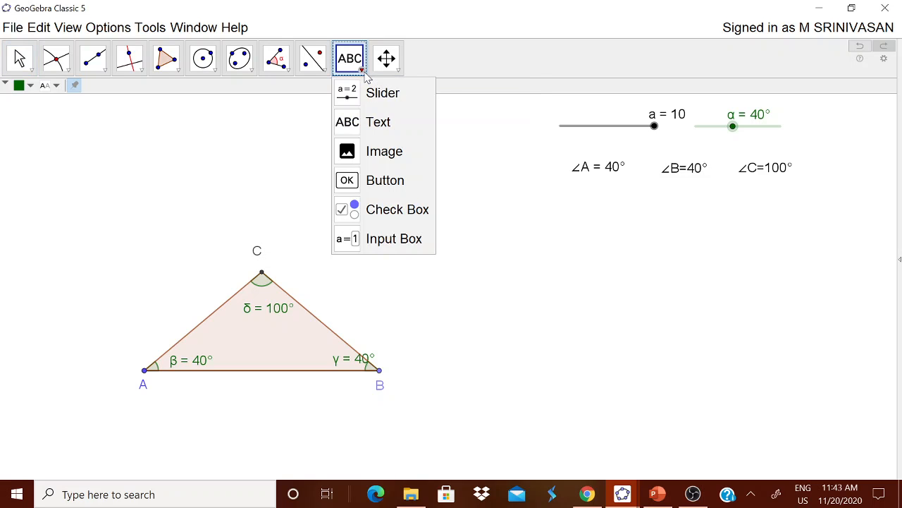
click(372, 124)
click(655, 368)
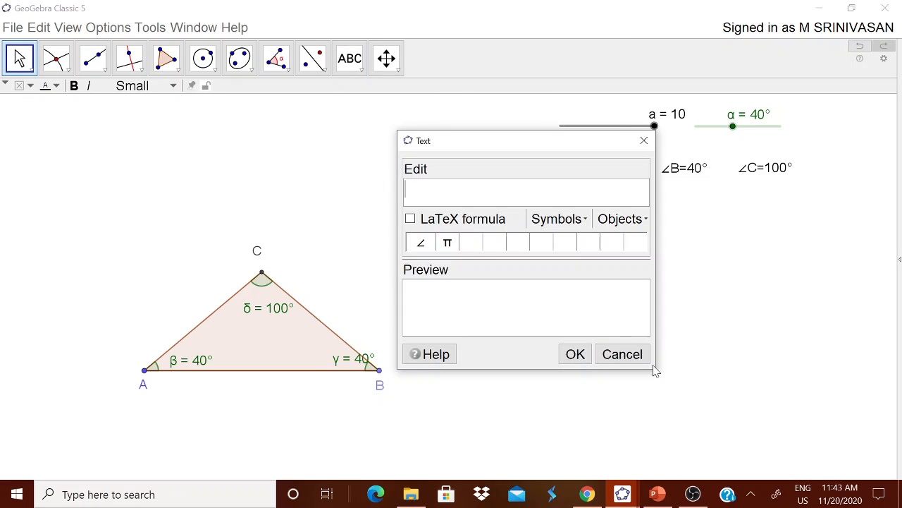
text(AB =)
click(620, 220)
scroll(624, 352, down, 1)
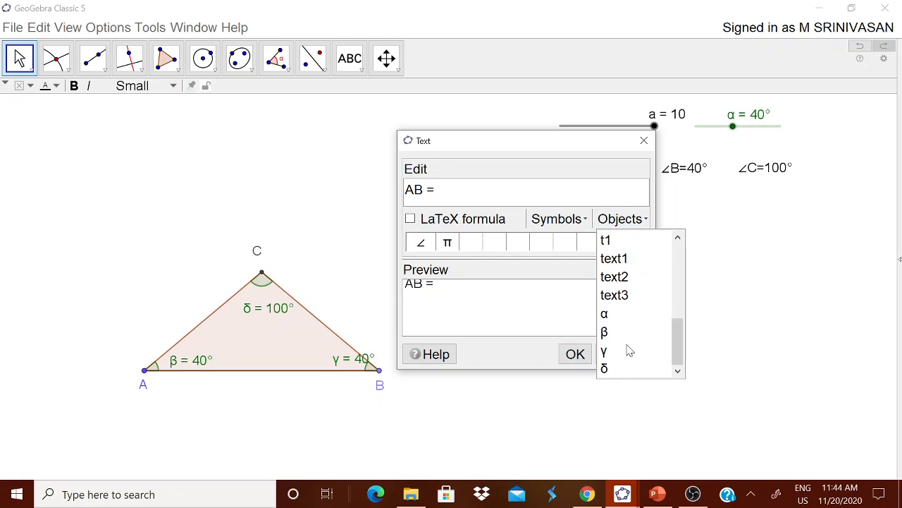
scroll(627, 331, up, 6)
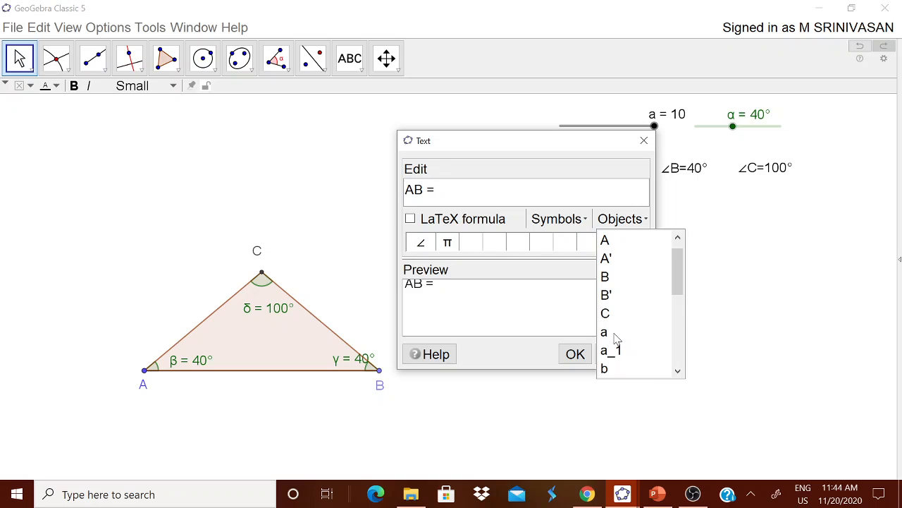
click(612, 334)
click(568, 354)
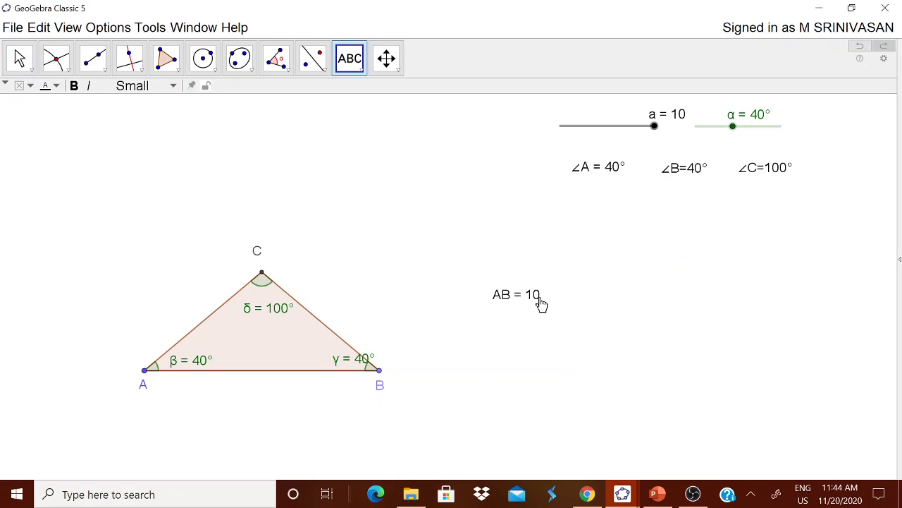
drag(541, 304, 618, 211)
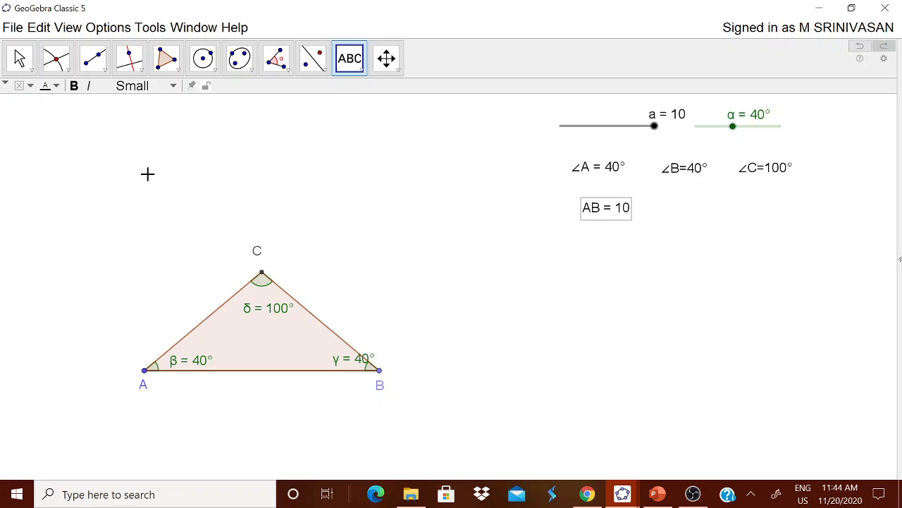
Add a text reading "AC = BC = " followed by the linked object a_1, and place it beside the AB text.
click(402, 245)
text(AC)
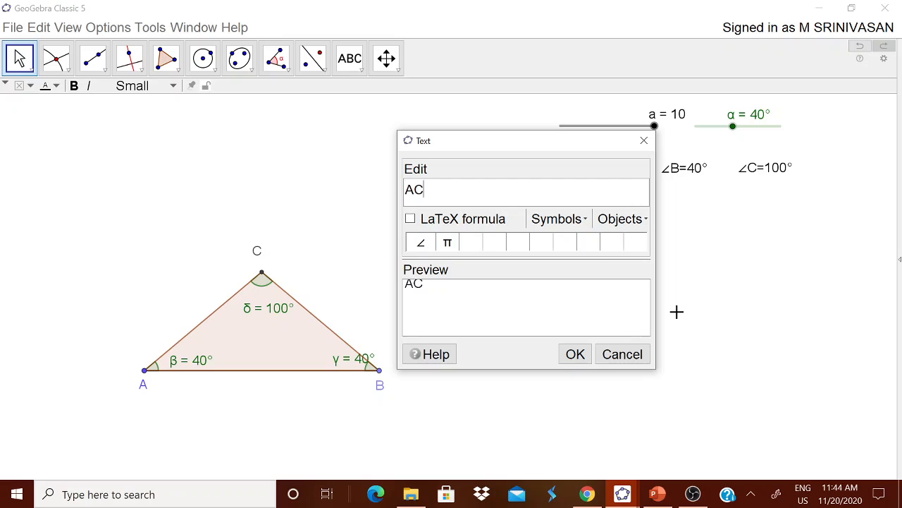
text( = BC =)
click(622, 218)
scroll(611, 289, down, 1)
click(616, 300)
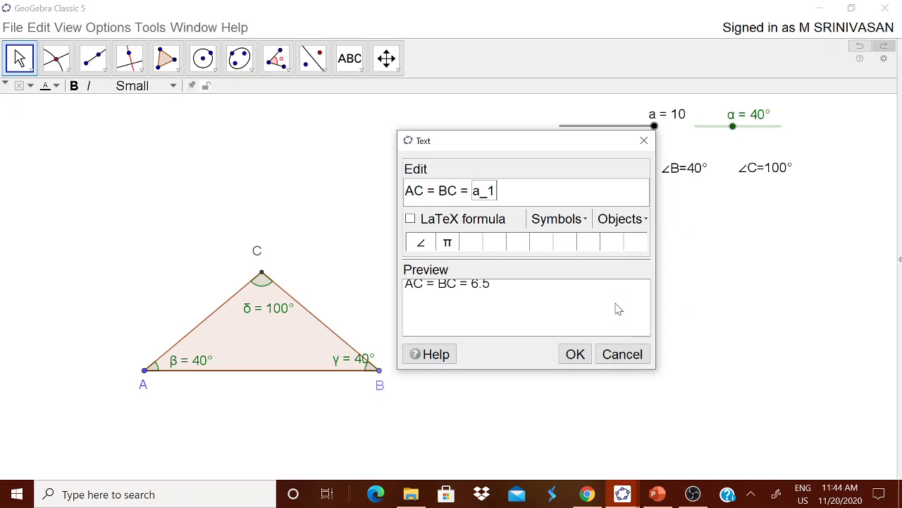
click(575, 354)
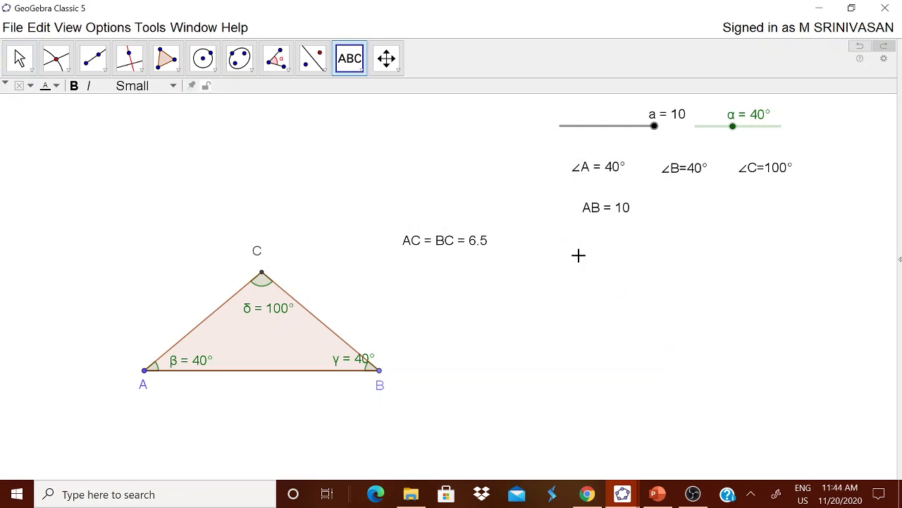
drag(468, 251, 729, 209)
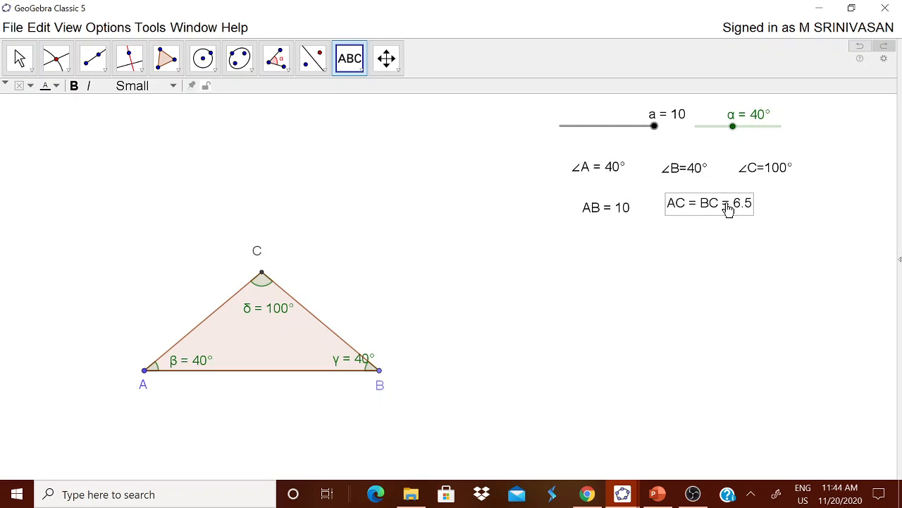
click(266, 378)
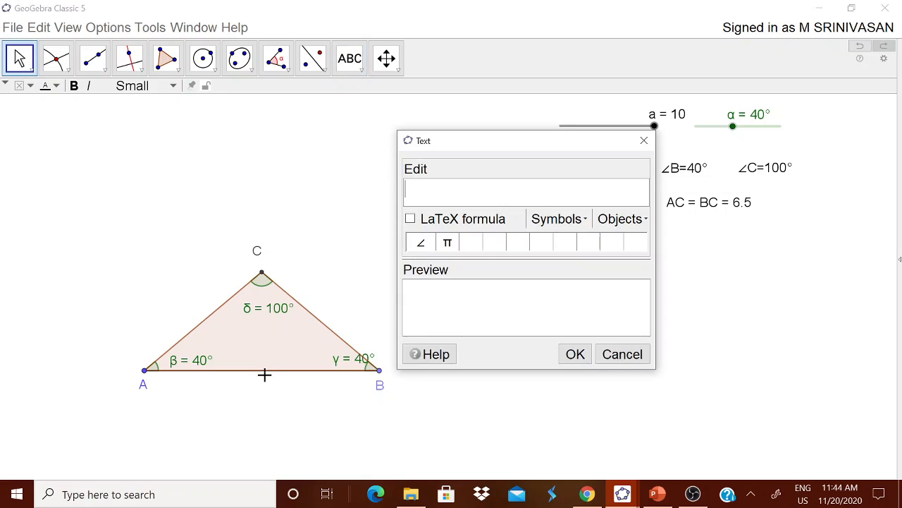
click(622, 354)
key(Escape)
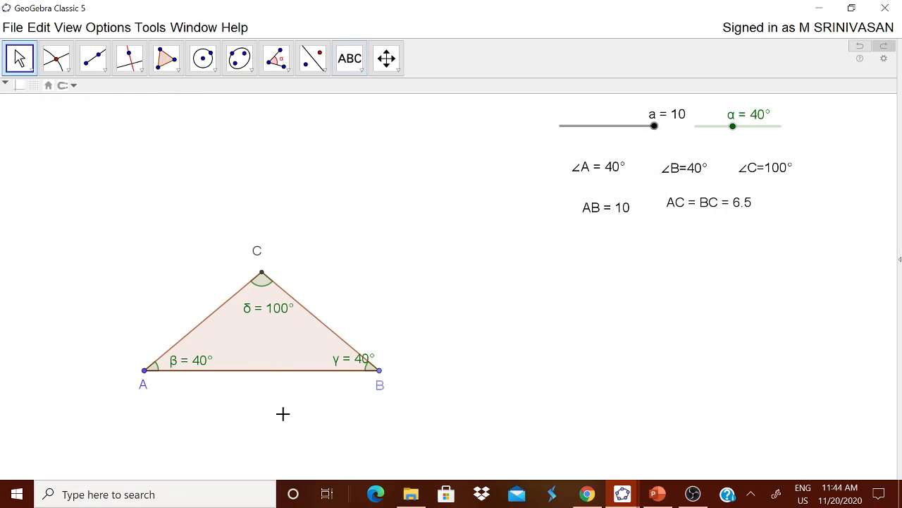
Open the properties of segment AB and show its label as Value.
click(286, 378)
right_click(285, 371)
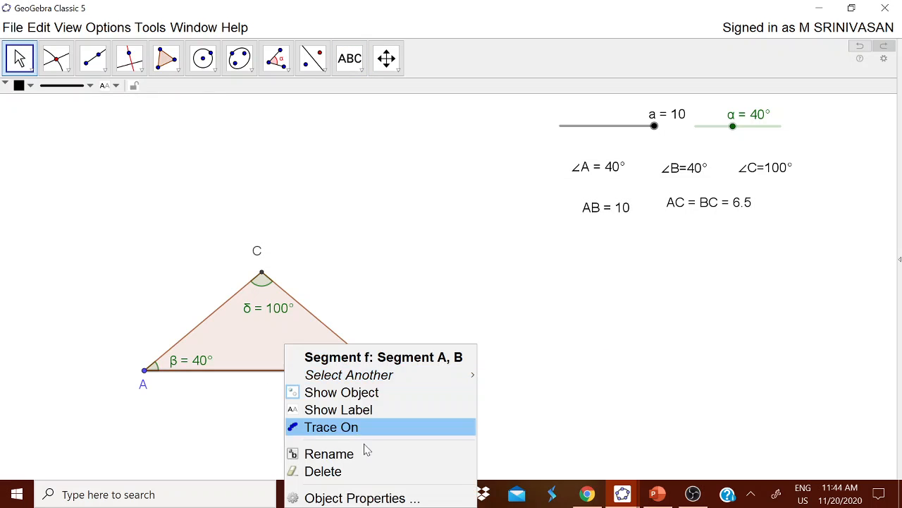
click(368, 496)
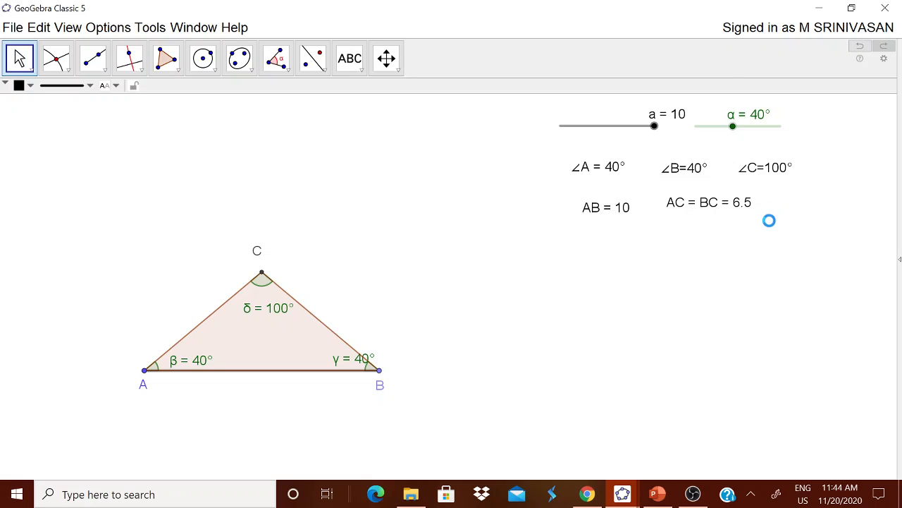
click(753, 272)
click(845, 277)
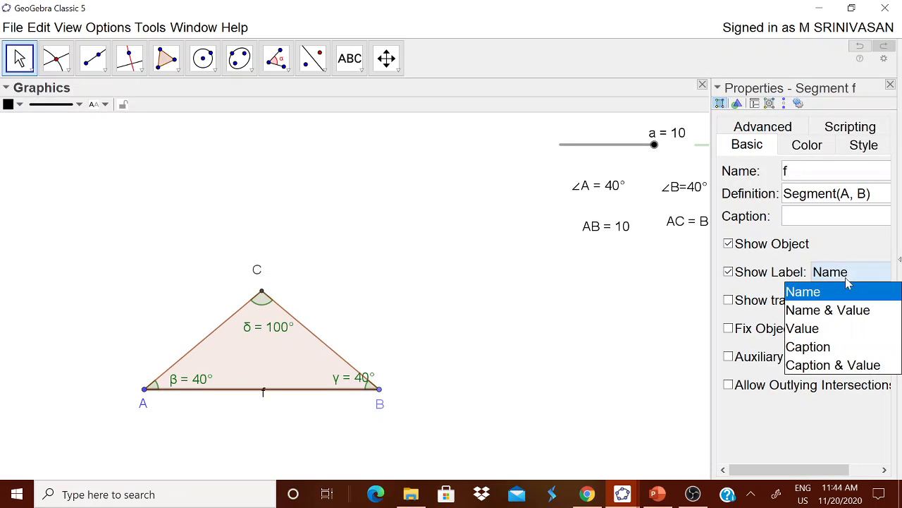
click(803, 326)
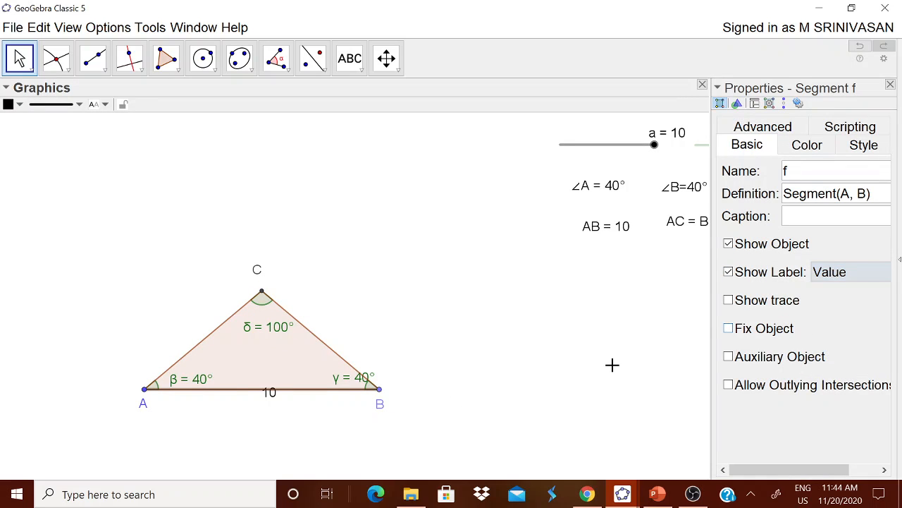
Show the labels of sides AC and BC as Value, and close the object properties.
click(197, 354)
click(772, 274)
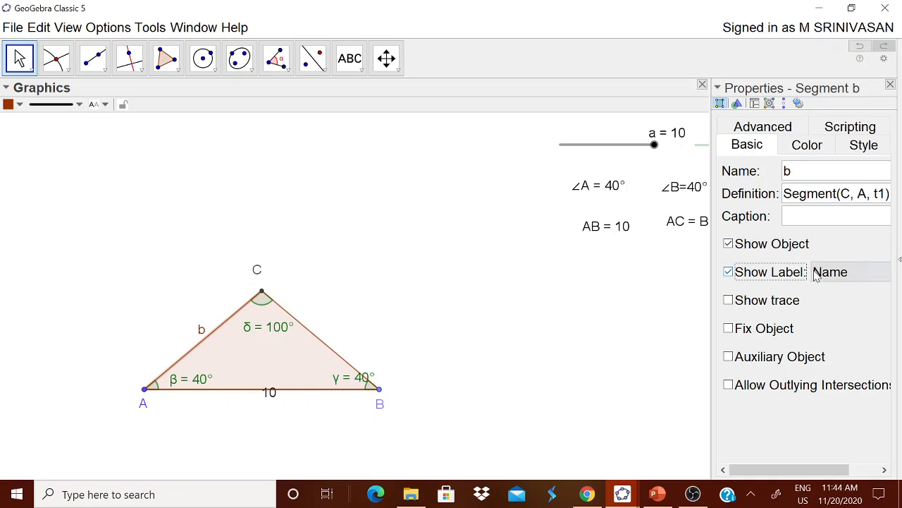
click(840, 275)
click(823, 326)
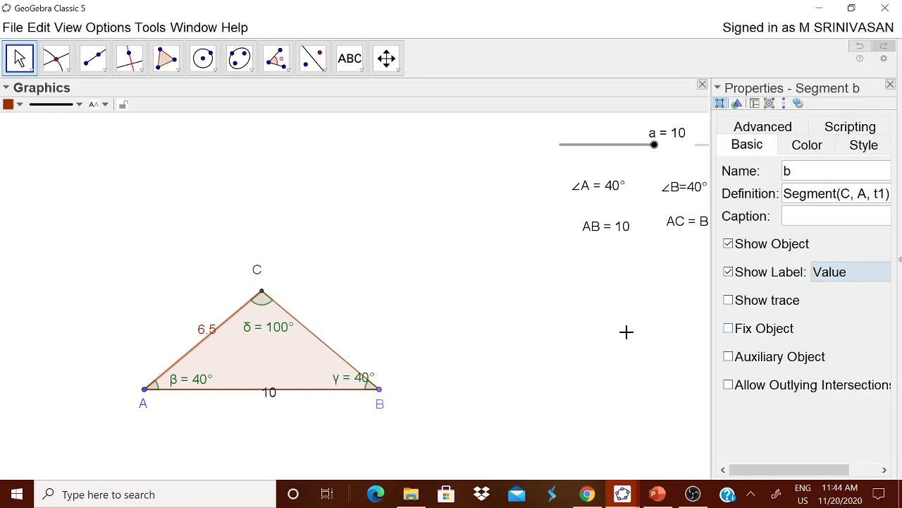
click(320, 346)
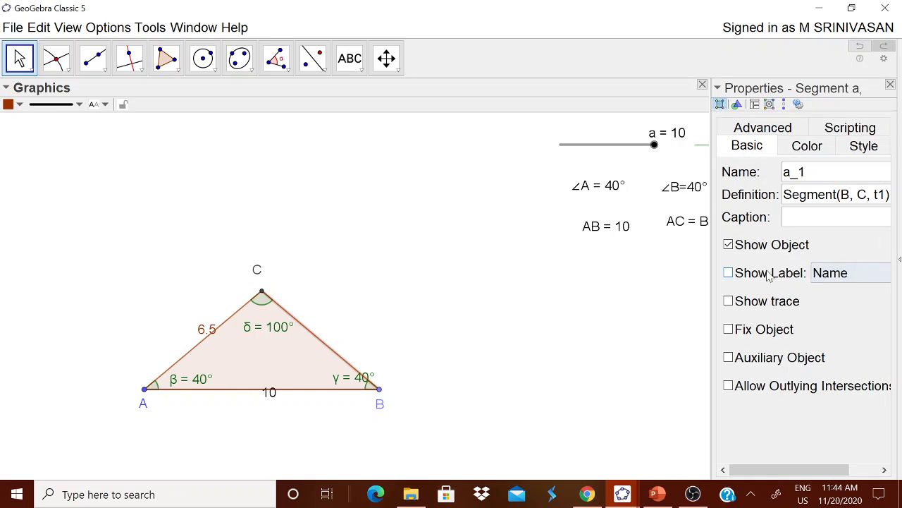
click(846, 273)
click(804, 328)
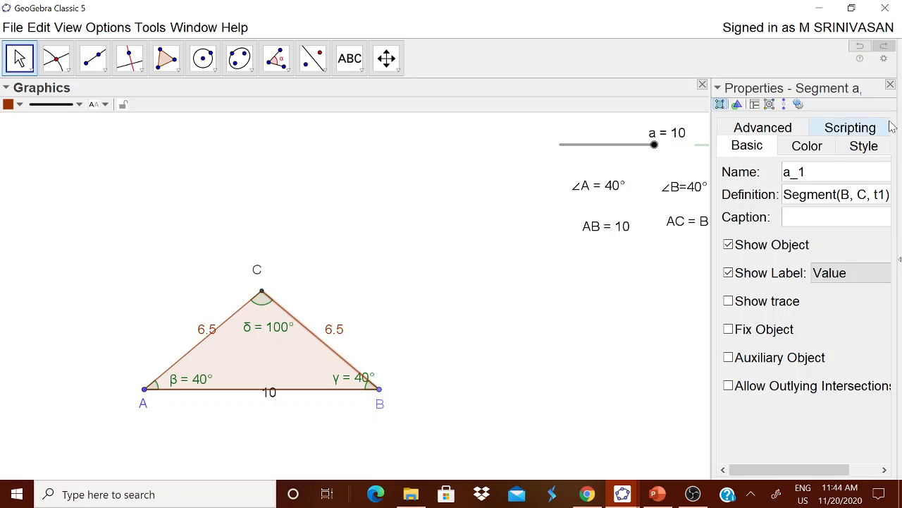
click(890, 85)
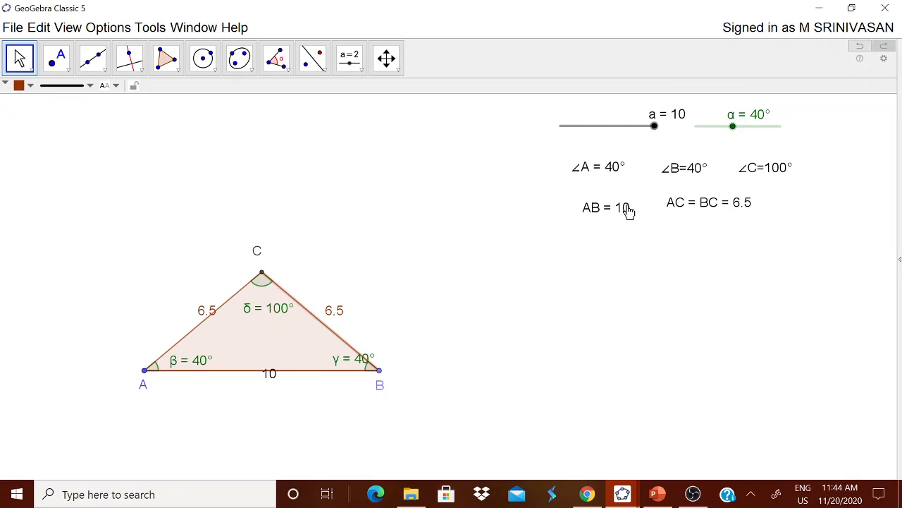
Move the AB and AC = BC texts slightly lower and set slider α to 58°.
drag(629, 212, 625, 223)
mouse_move(702, 210)
mouse_down()
mouse_move(702, 231)
mouse_move(712, 222)
mouse_up()
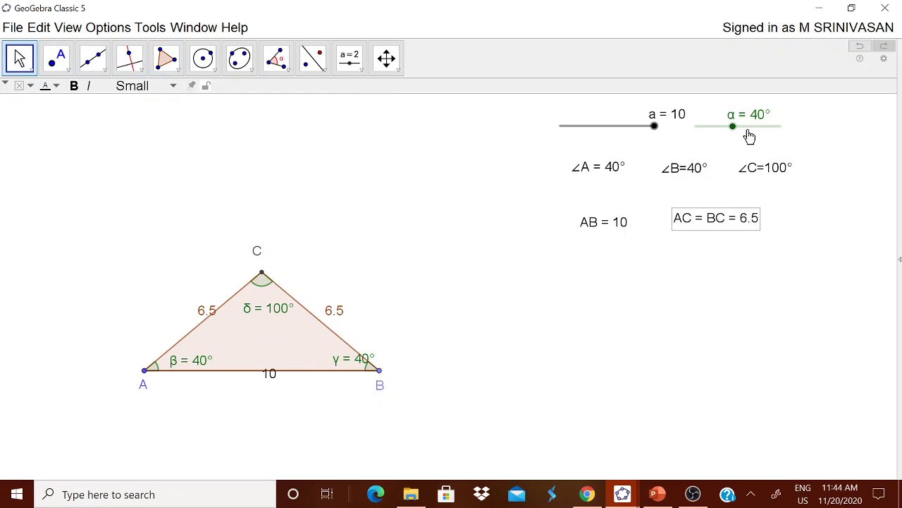
drag(735, 131, 753, 133)
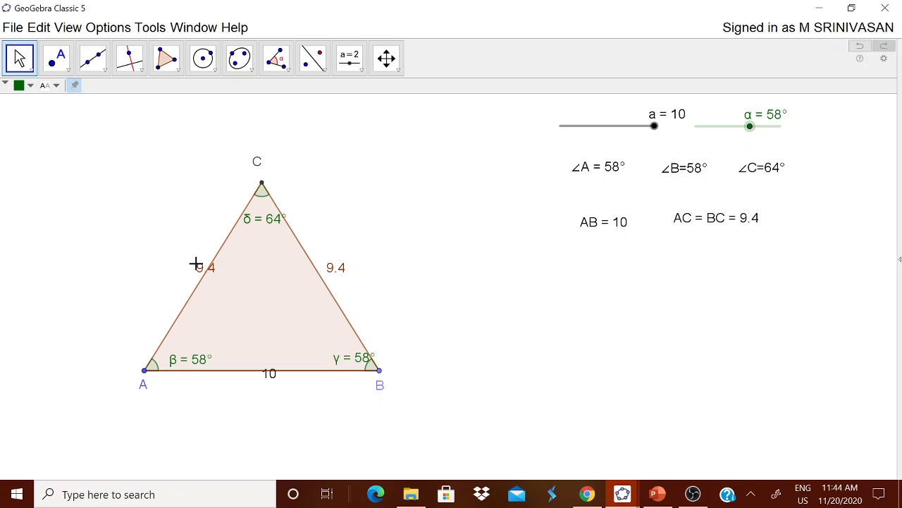
Move the length labels of AC and BC outside the triangle and the δ label beside vertex C.
drag(206, 271, 185, 265)
drag(342, 277, 351, 273)
drag(268, 229, 302, 200)
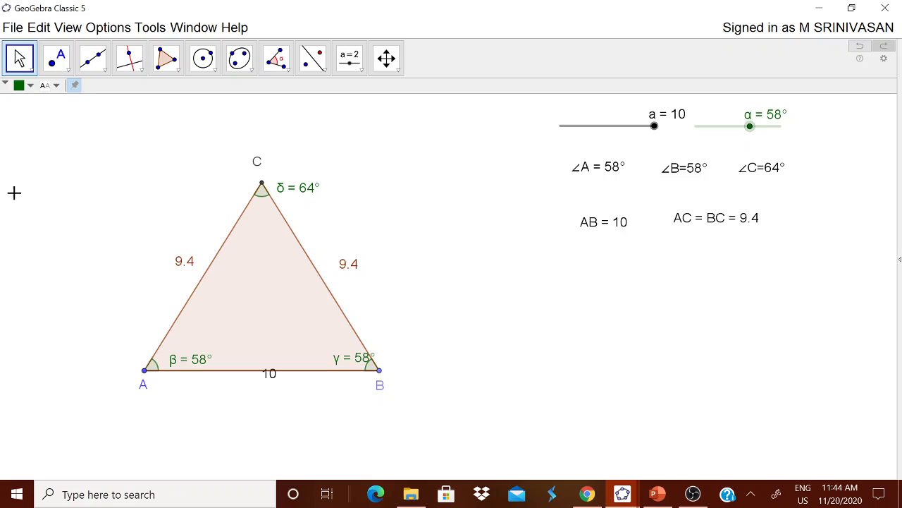
Draw a perpendicular line through vertex C to side AB.
click(106, 69)
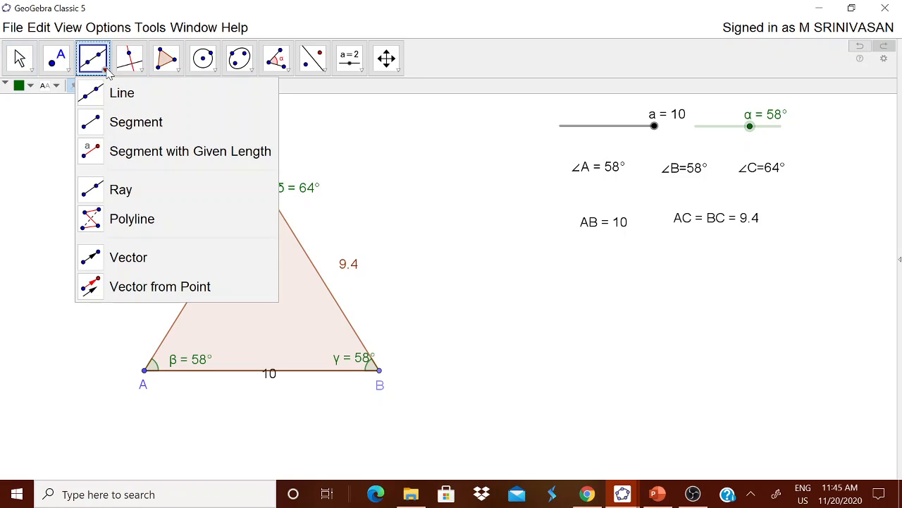
mouse_move(130, 58)
click(169, 95)
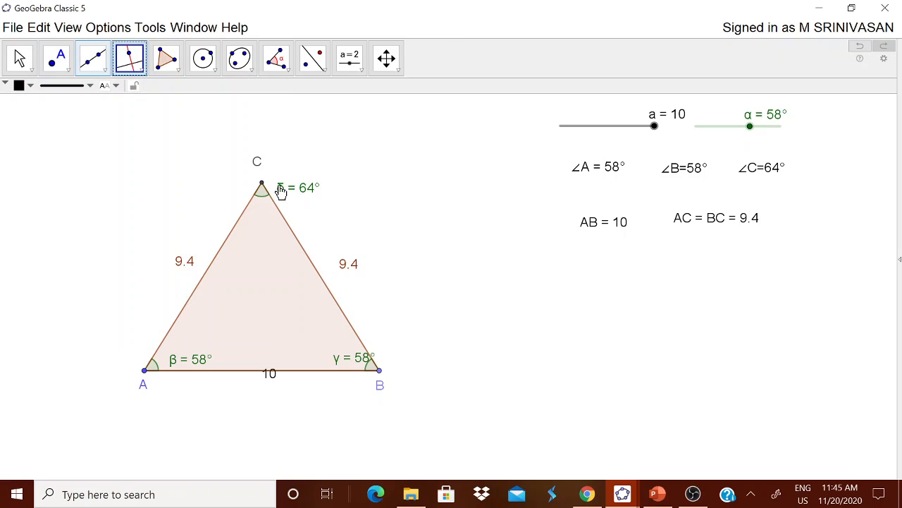
click(262, 186)
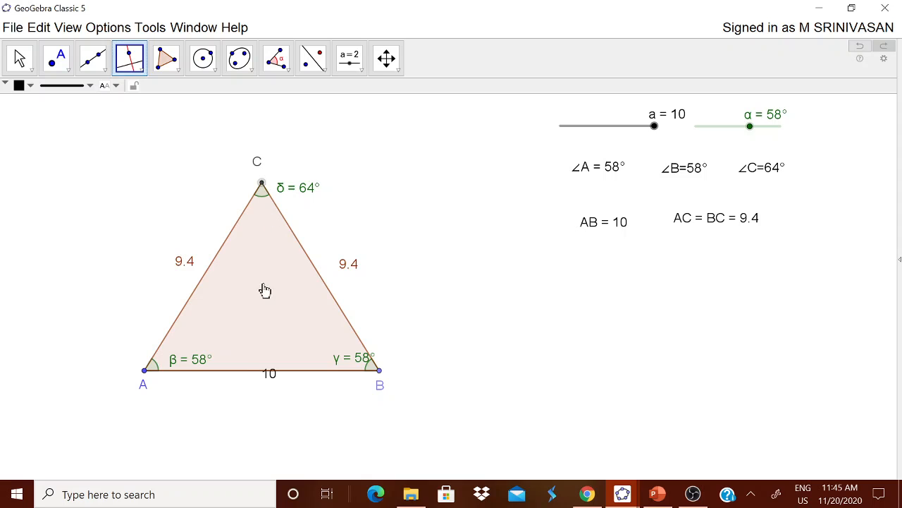
click(238, 371)
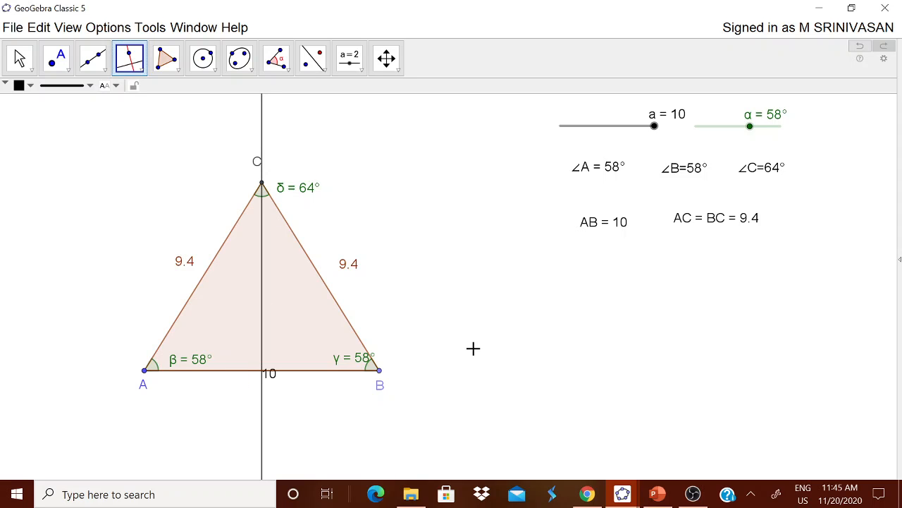
Create the intersection point of the perpendicular line and side AB.
click(66, 67)
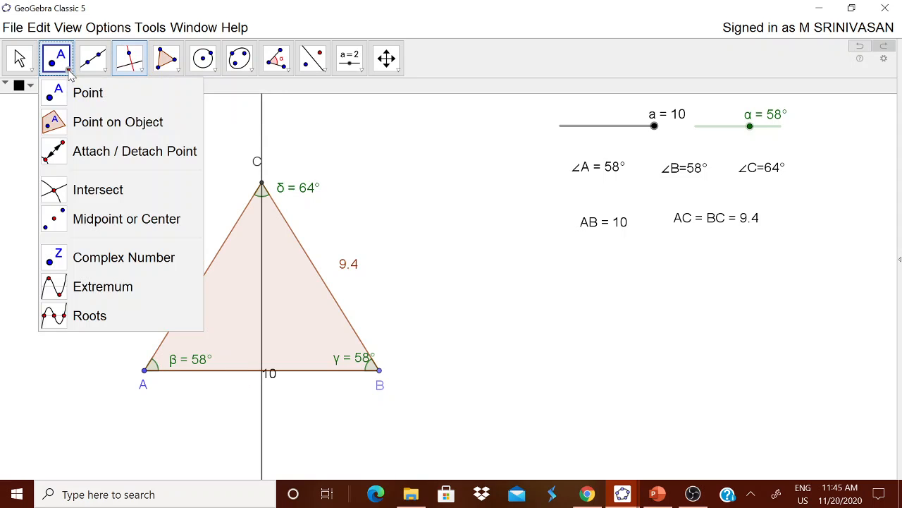
click(98, 190)
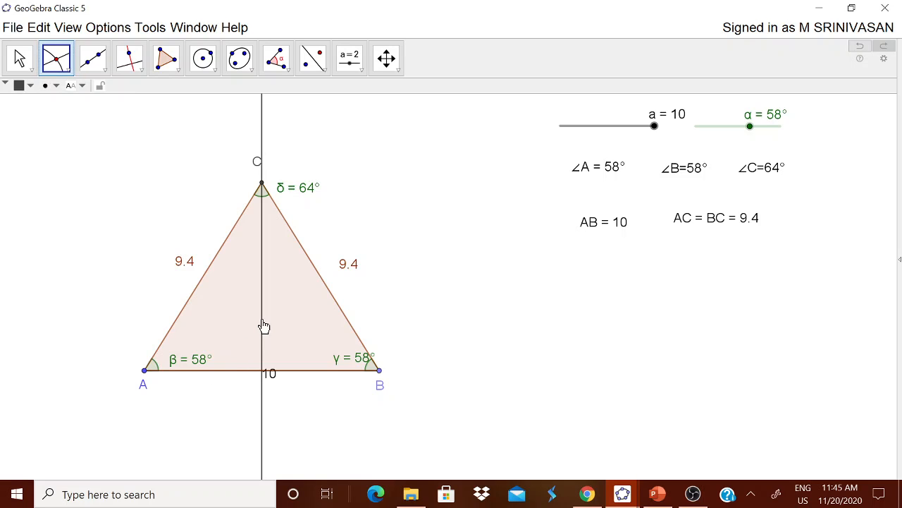
click(261, 399)
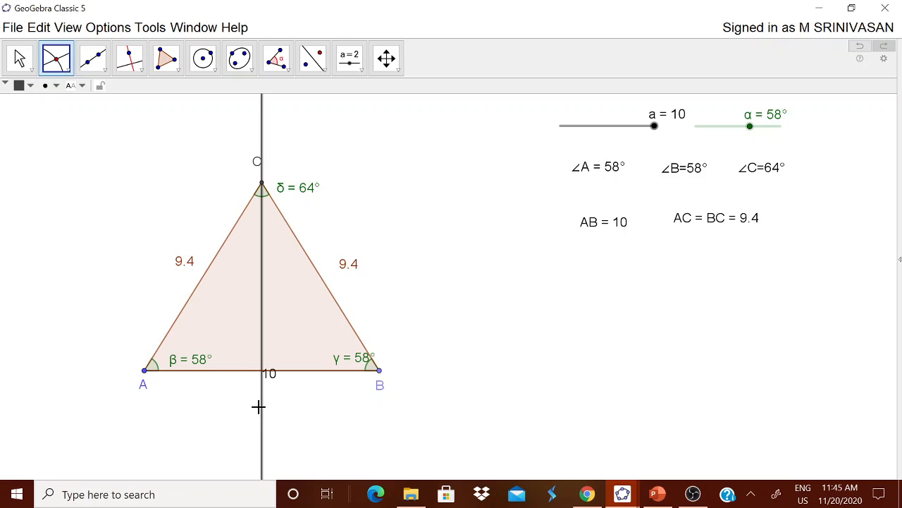
click(225, 378)
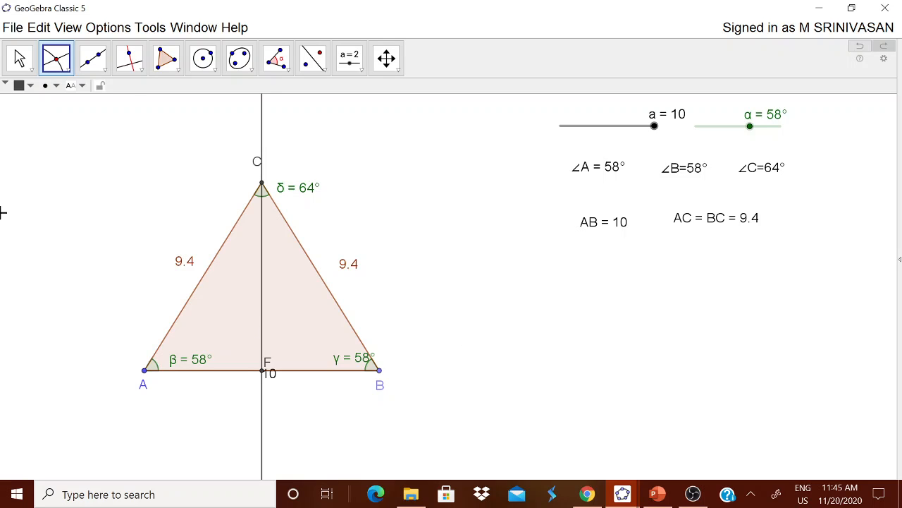
Draw a segment from vertex C to the foot of the perpendicular on side AB.
click(19, 58)
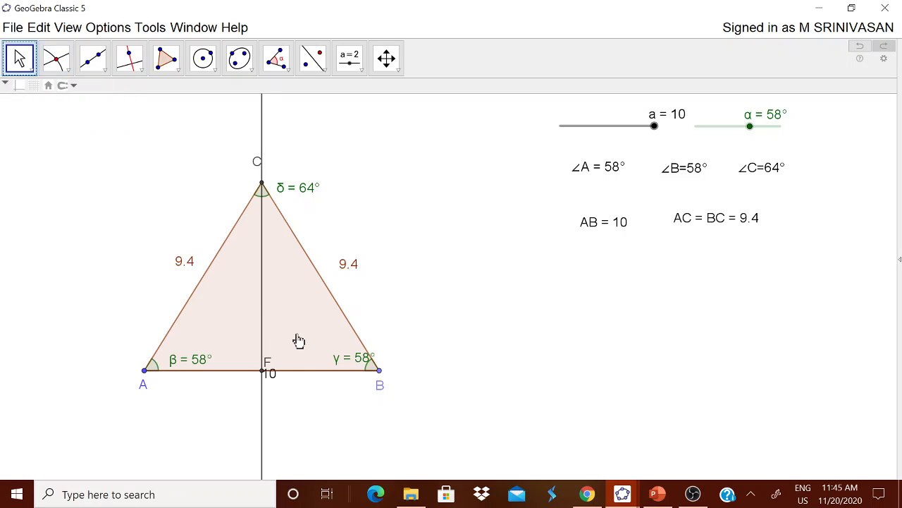
click(91, 70)
click(116, 120)
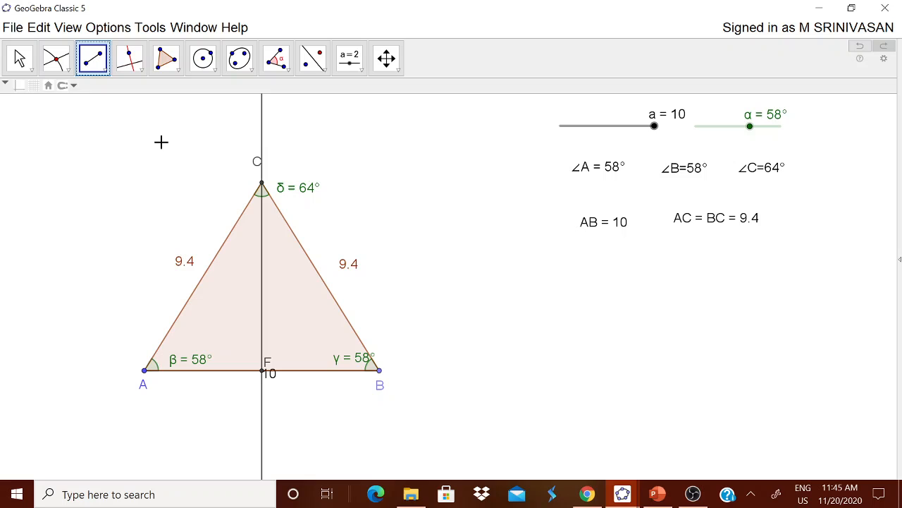
click(262, 187)
click(263, 372)
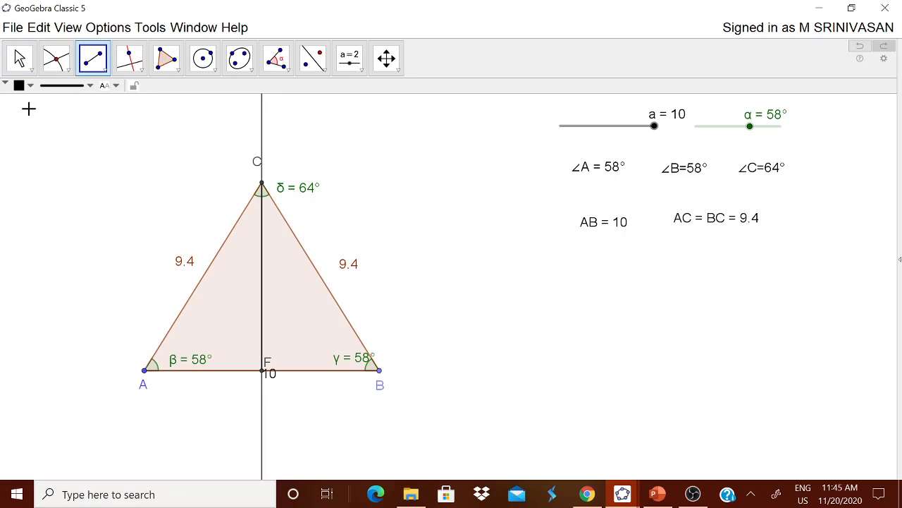
Hide the perpendicular line through vertex C.
key(Escape)
right_click(262, 142)
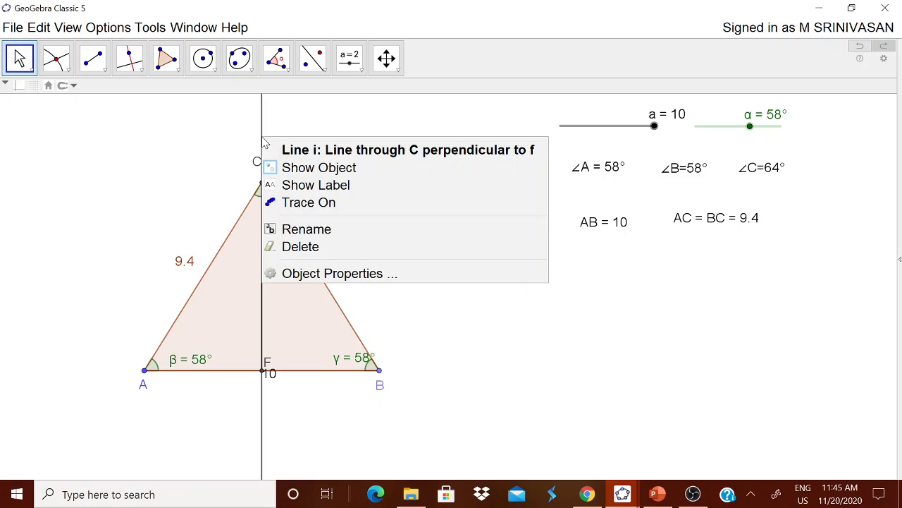
click(314, 167)
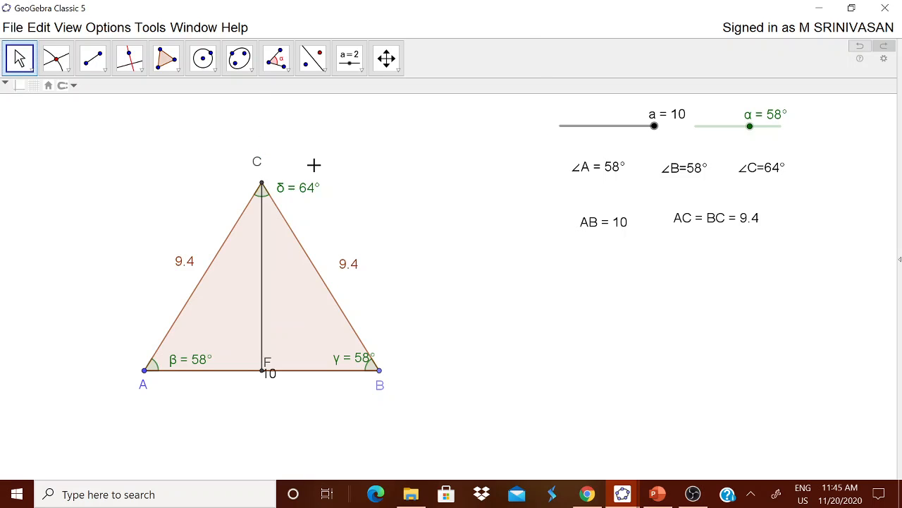
Show the label of altitude segment CF as its value.
click(262, 297)
right_click(263, 300)
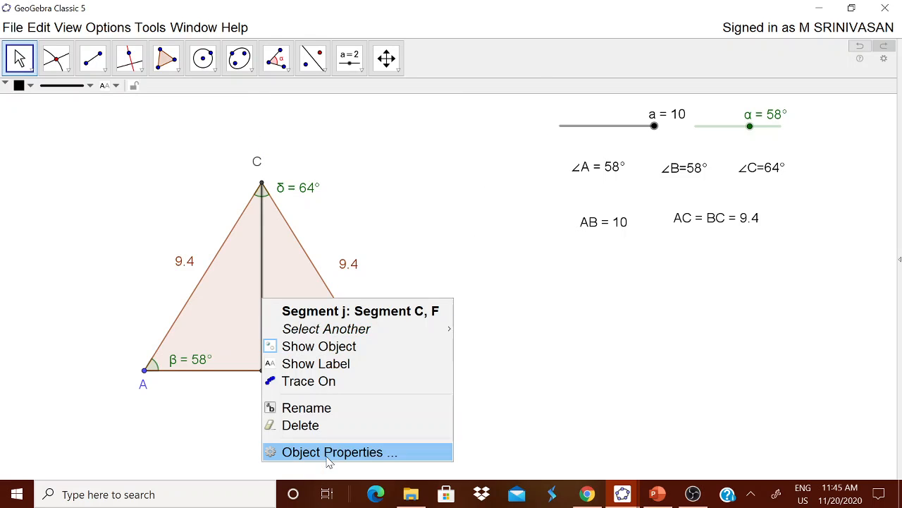
click(333, 453)
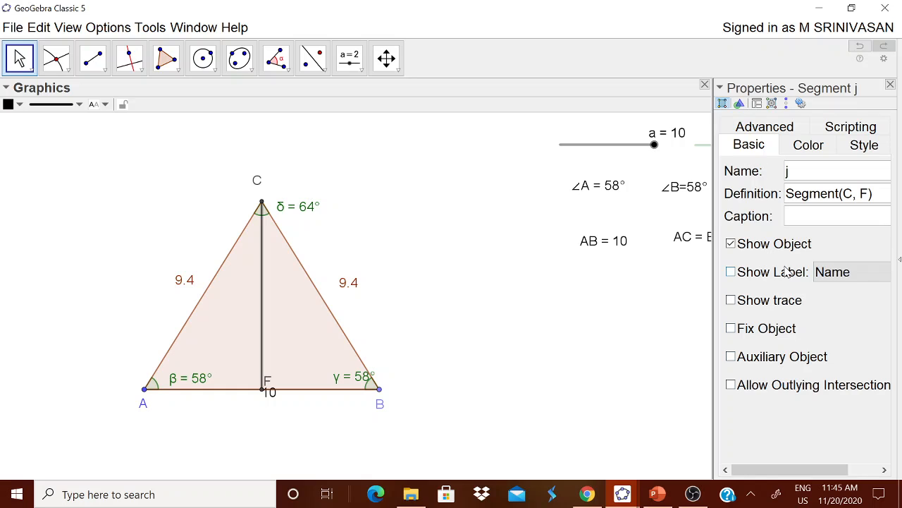
click(731, 271)
click(839, 272)
click(811, 329)
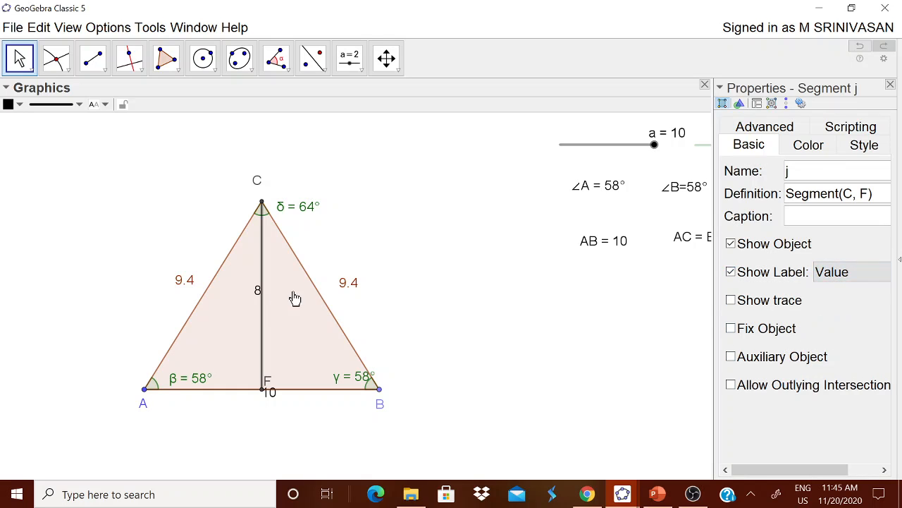
click(890, 85)
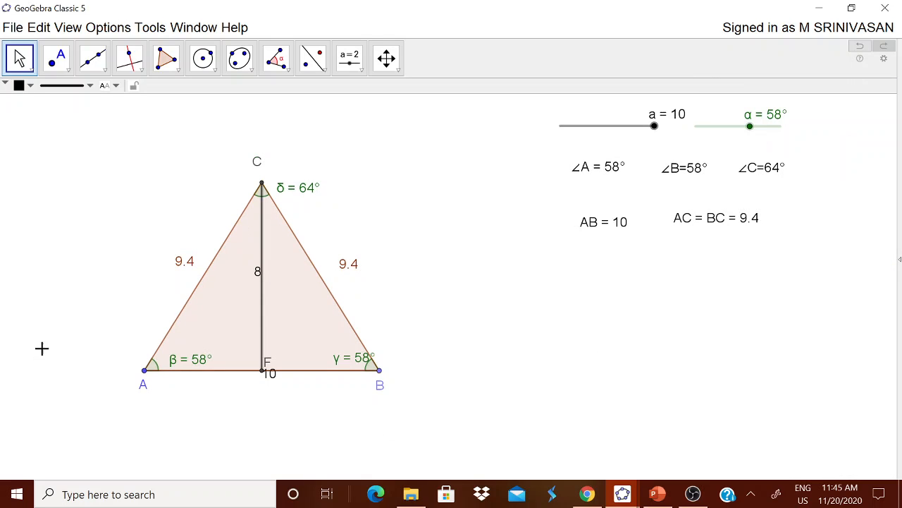
Set slider a to 8 and move the length labels of the altitude and side AB clear of the lines.
drag(655, 127, 635, 131)
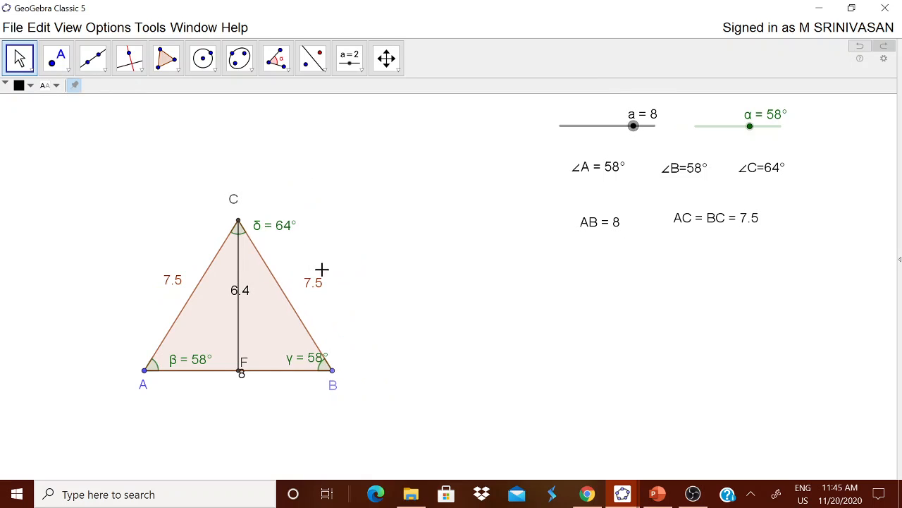
drag(244, 298, 256, 302)
drag(240, 378, 235, 389)
Measure the area of triangle ABC with the Area tool.
click(285, 70)
click(310, 190)
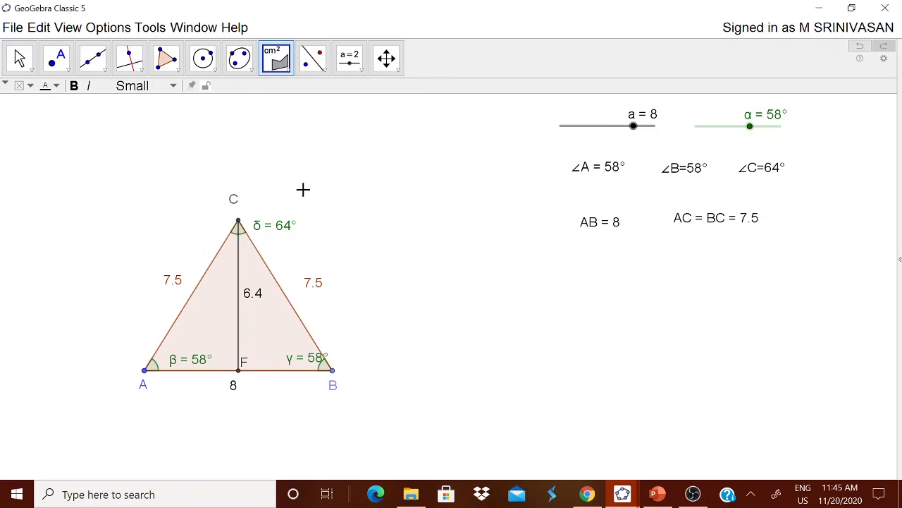
click(254, 255)
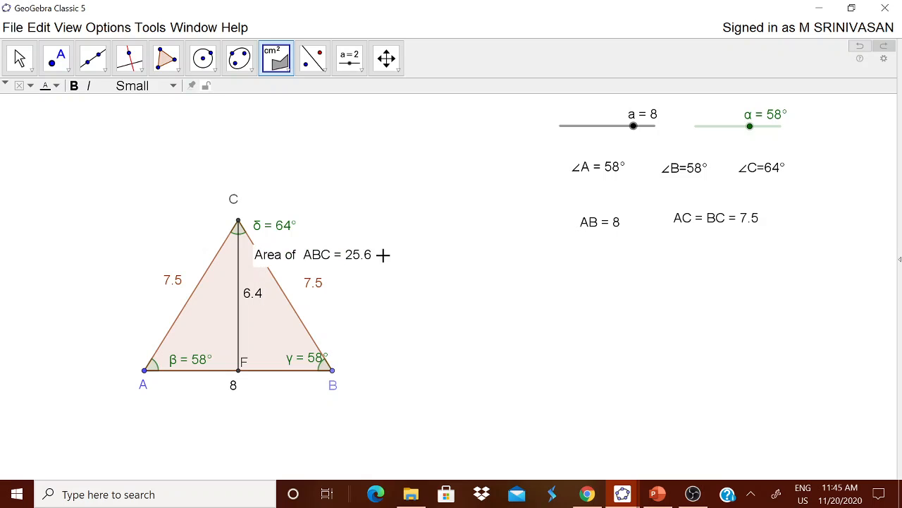
Insert a dynamic text reading "AREA =" followed by the value of triangle object t1.
click(362, 69)
click(366, 123)
click(440, 263)
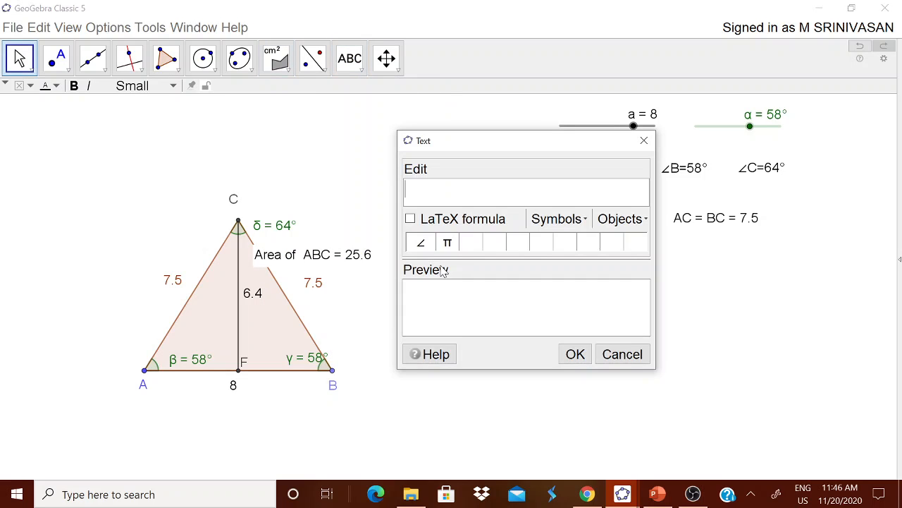
text(AREA =)
click(624, 219)
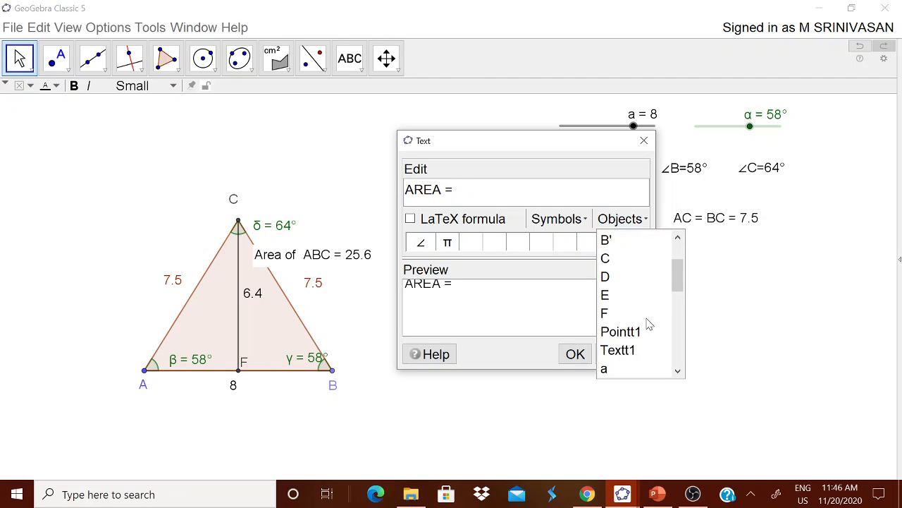
scroll(646, 326, down, 4)
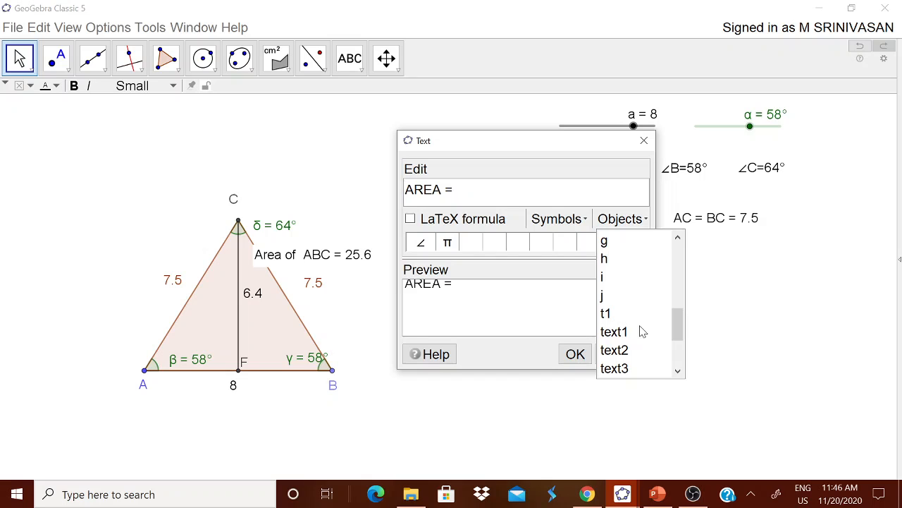
click(629, 319)
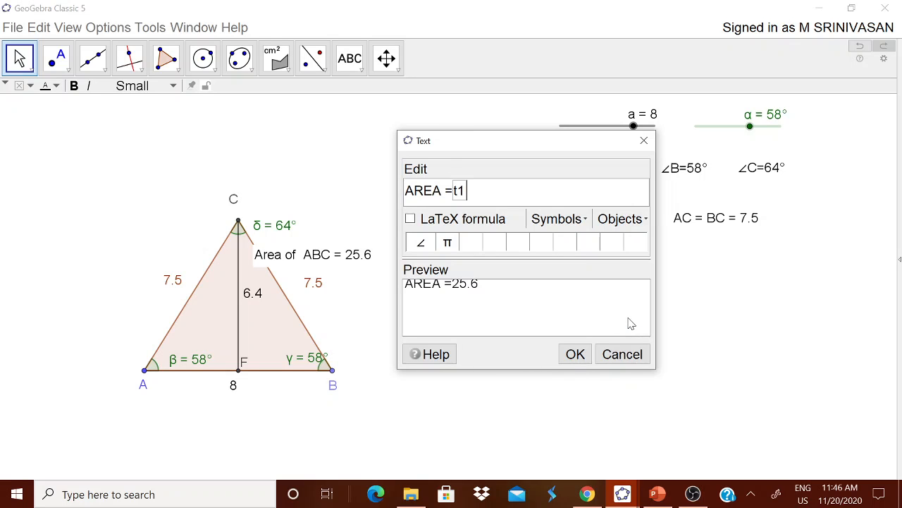
click(573, 359)
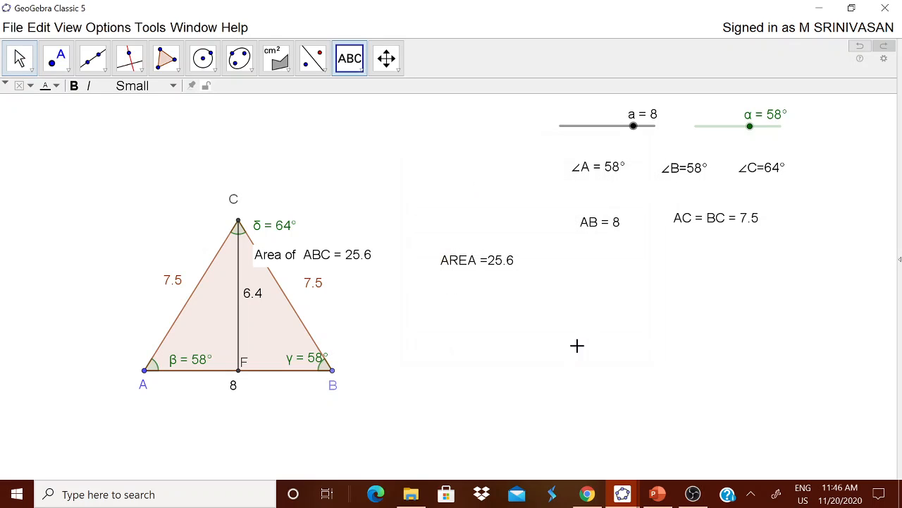
Move the AREA text beneath the side-length texts and hide the "Area of ABC" text on the triangle.
drag(478, 266, 681, 267)
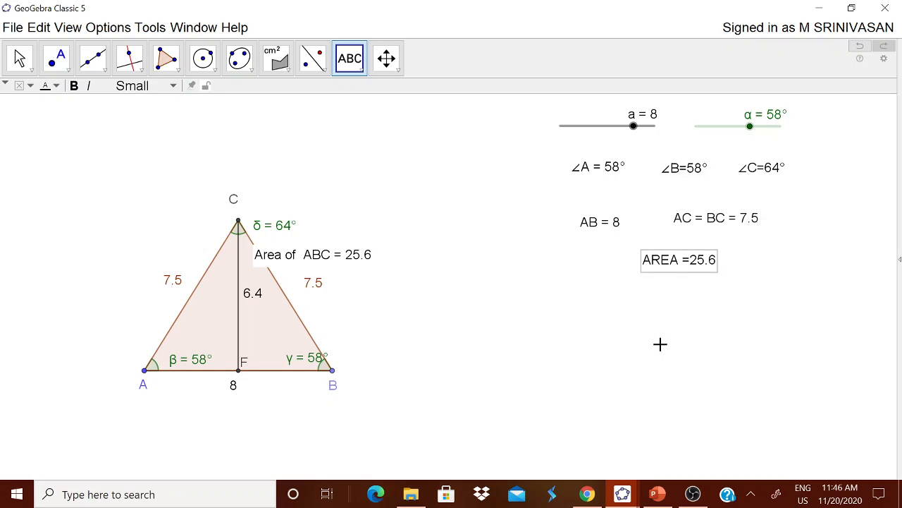
right_click(282, 261)
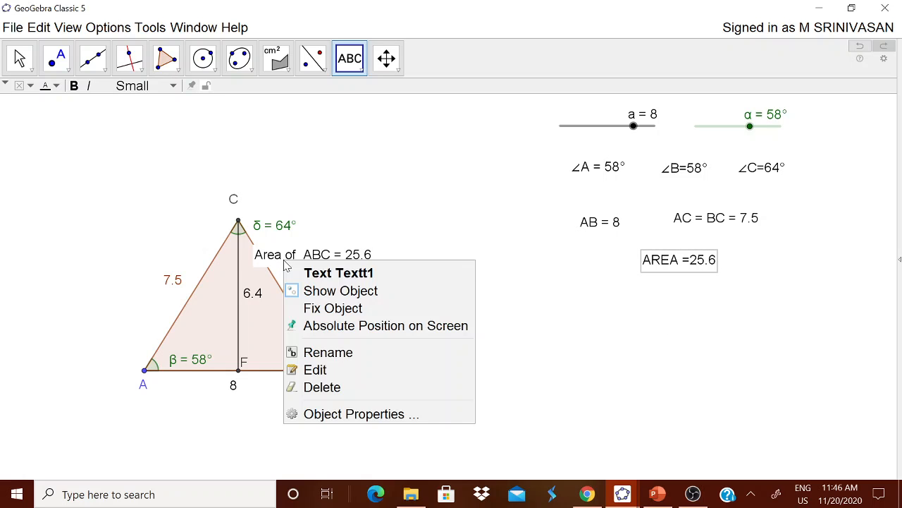
click(308, 288)
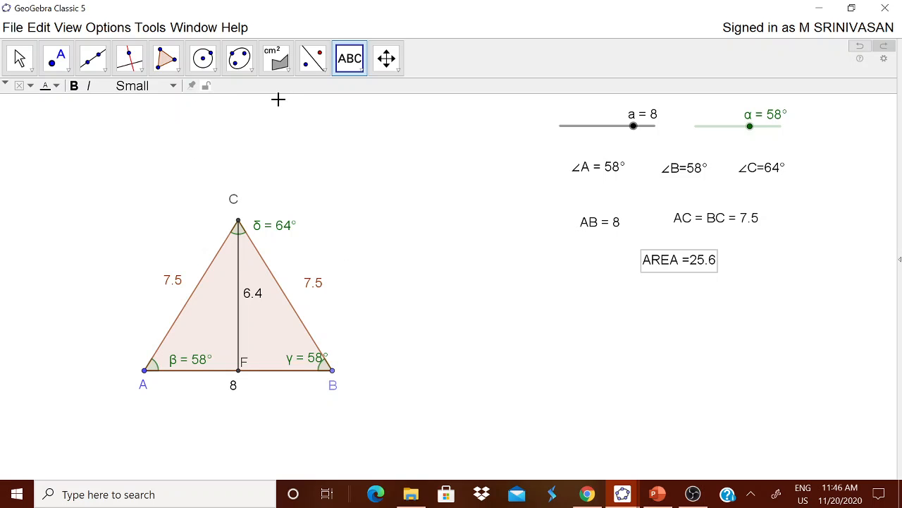
Create the angles ACF and FCB on both sides of the altitude at C and spread the overlapping angle labels apart.
click(276, 59)
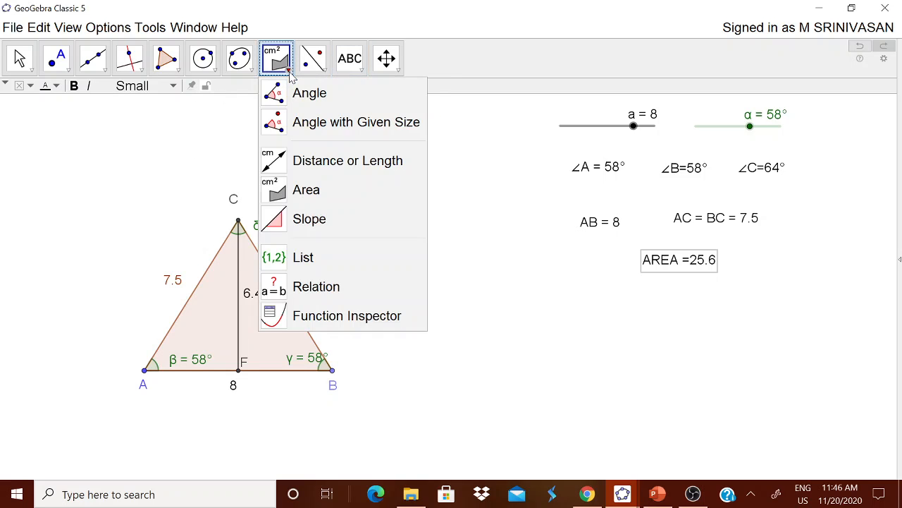
click(308, 93)
click(146, 369)
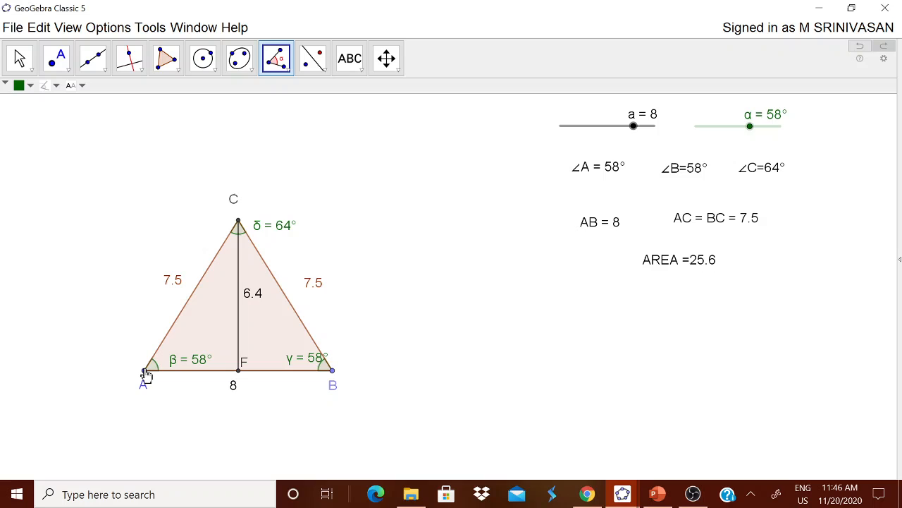
click(239, 222)
click(240, 374)
click(239, 373)
click(239, 225)
click(333, 369)
click(8, 62)
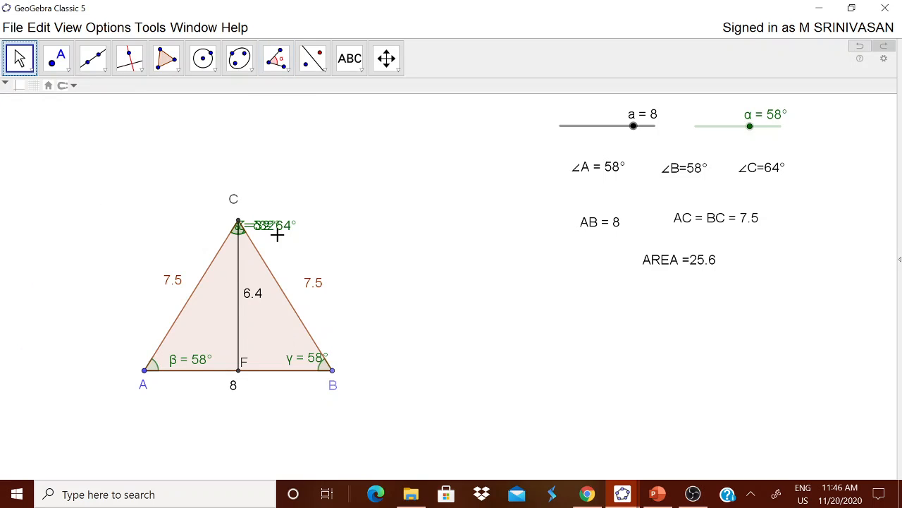
drag(271, 234, 210, 263)
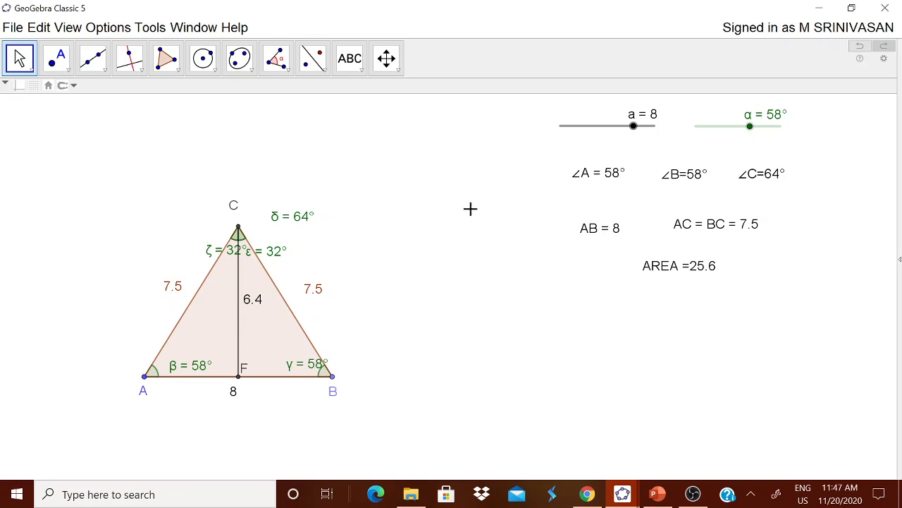
Test the triangle with the sliders, keeping a at 8 and setting α to 69°.
mouse_move(633, 134)
mouse_down()
mouse_move(597, 135)
mouse_move(633, 134)
mouse_up()
mouse_move(759, 133)
mouse_down()
mouse_move(731, 133)
mouse_move(760, 134)
mouse_up()
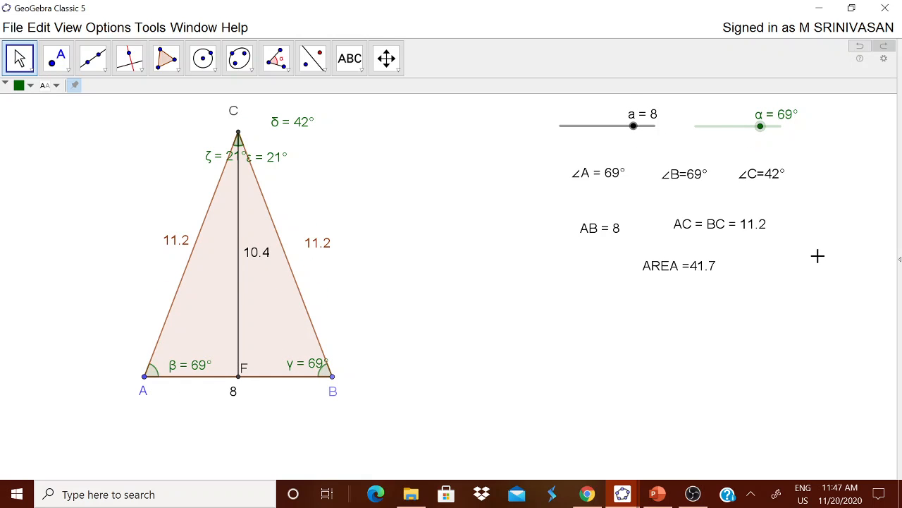